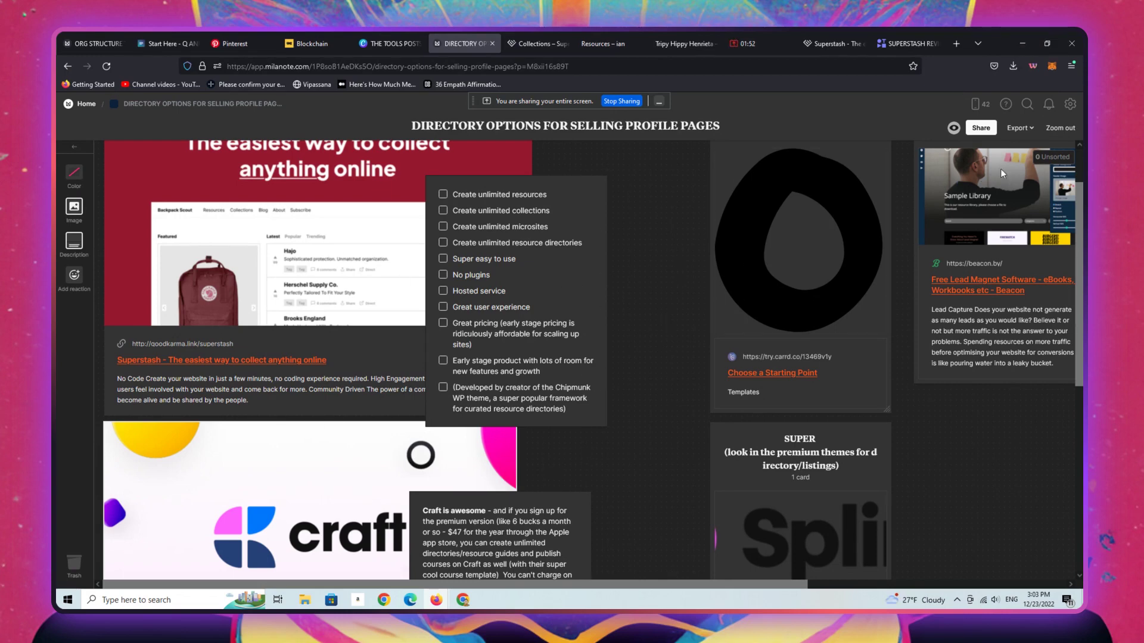
# - Zoom the Milanote board out to see it whole, then zoom back in
pyautogui.click(1059, 128)
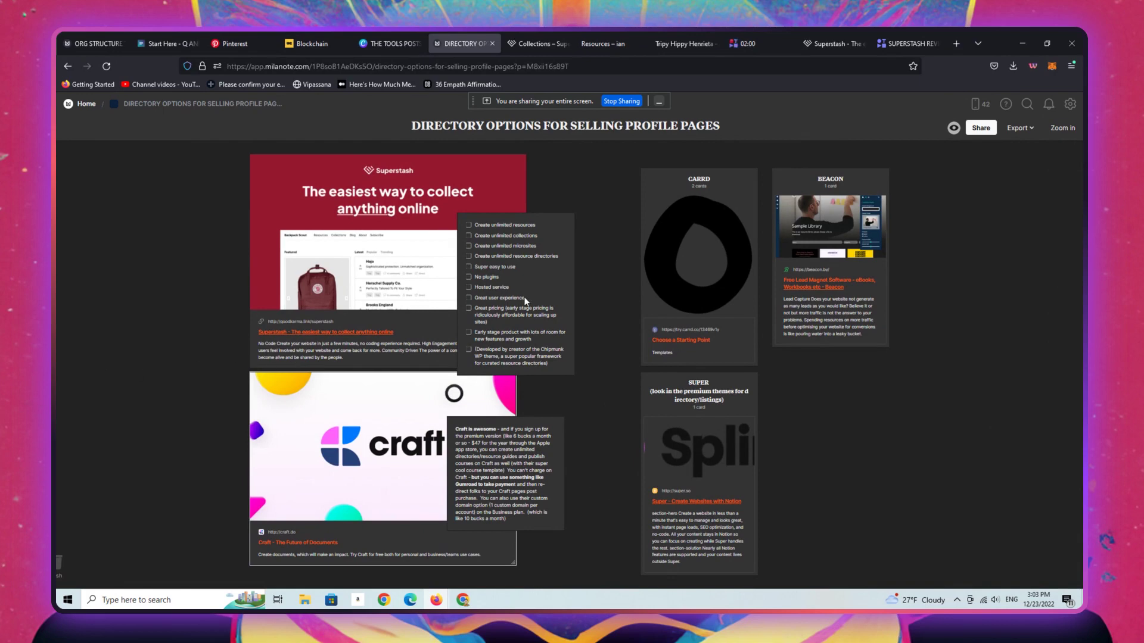
pyautogui.click(1061, 128)
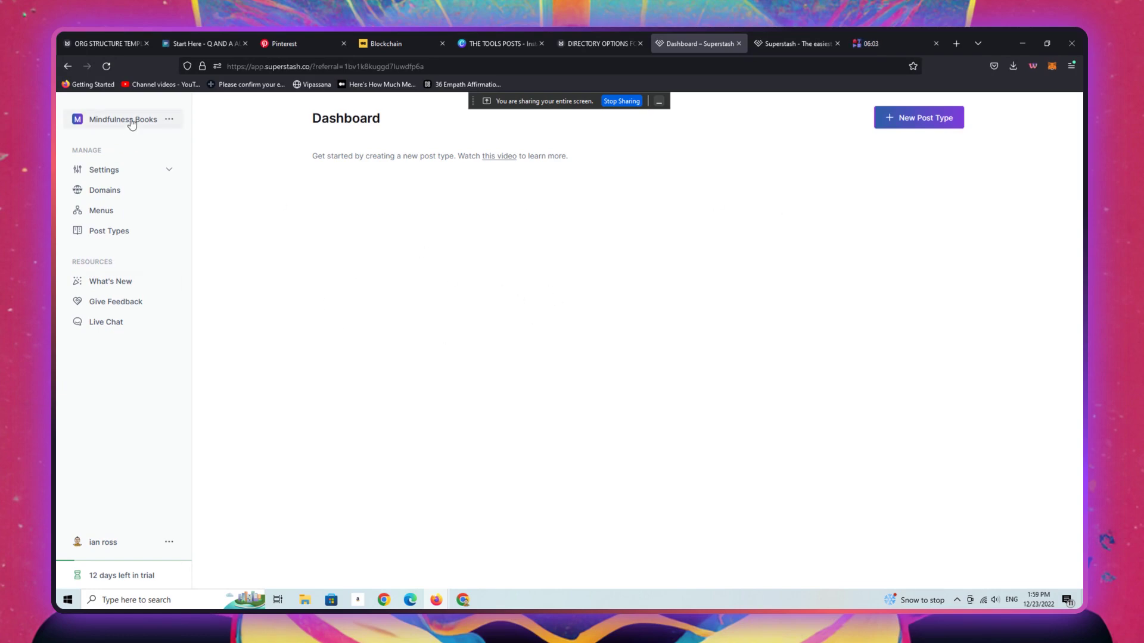
# - Switch from Mindfulness Books to the other site, with 6 resources, 1 post, 2 pages, 1 premium
pyautogui.click(134, 121)
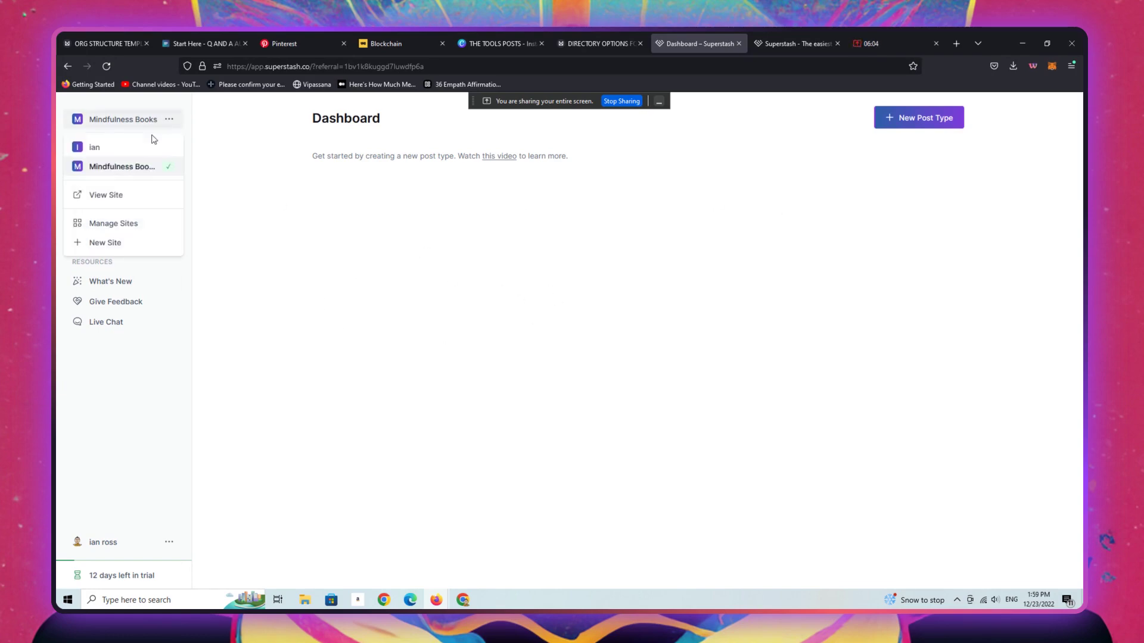
pyautogui.click(126, 150)
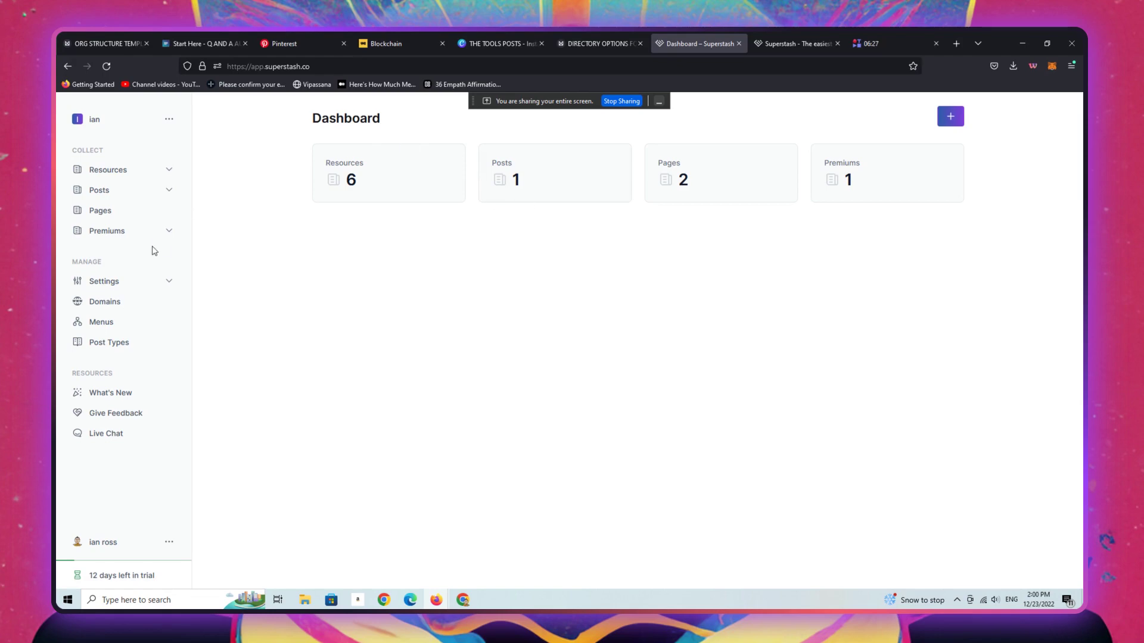
# - Expand Resources, Posts and Premiums in the sidebar and open Pages to reach the post types
pyautogui.click(141, 172)
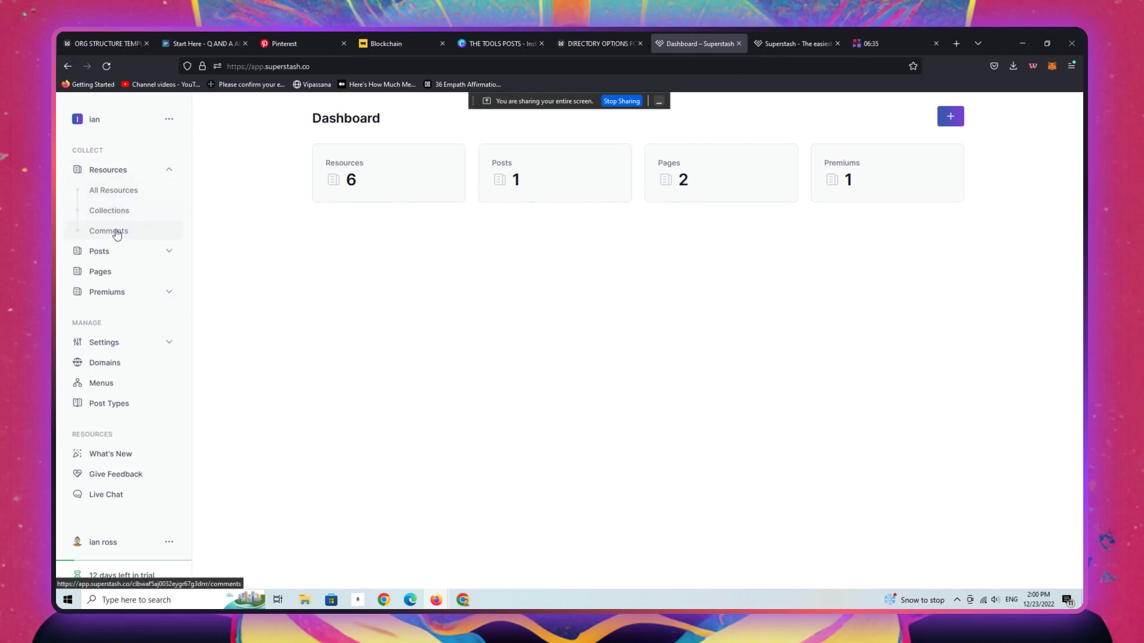
pyautogui.click(139, 251)
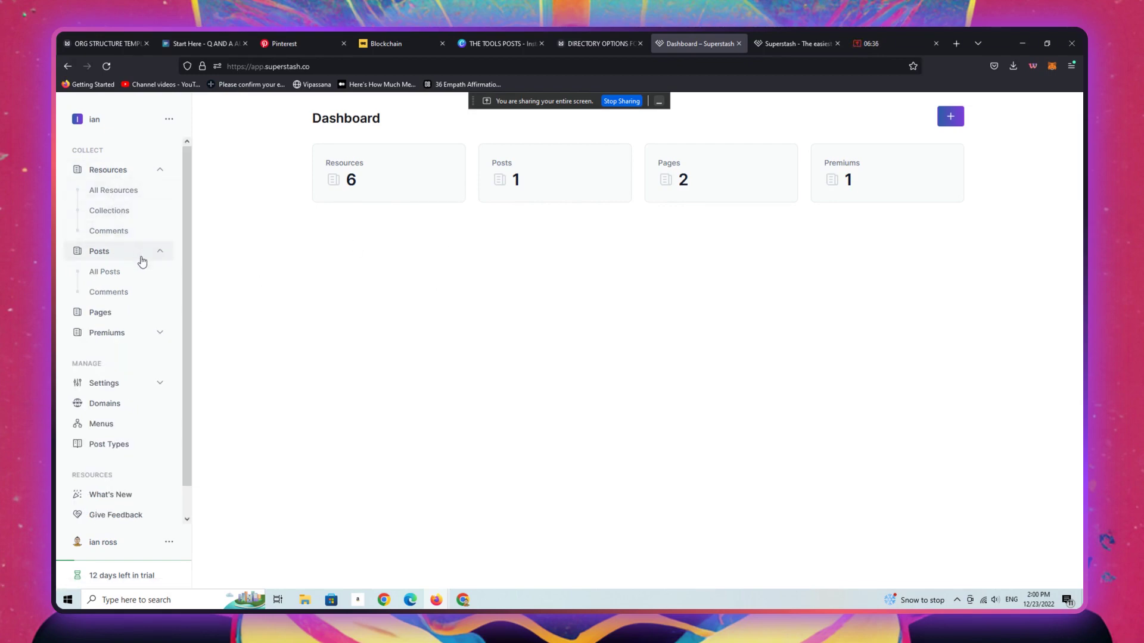
pyautogui.click(119, 320)
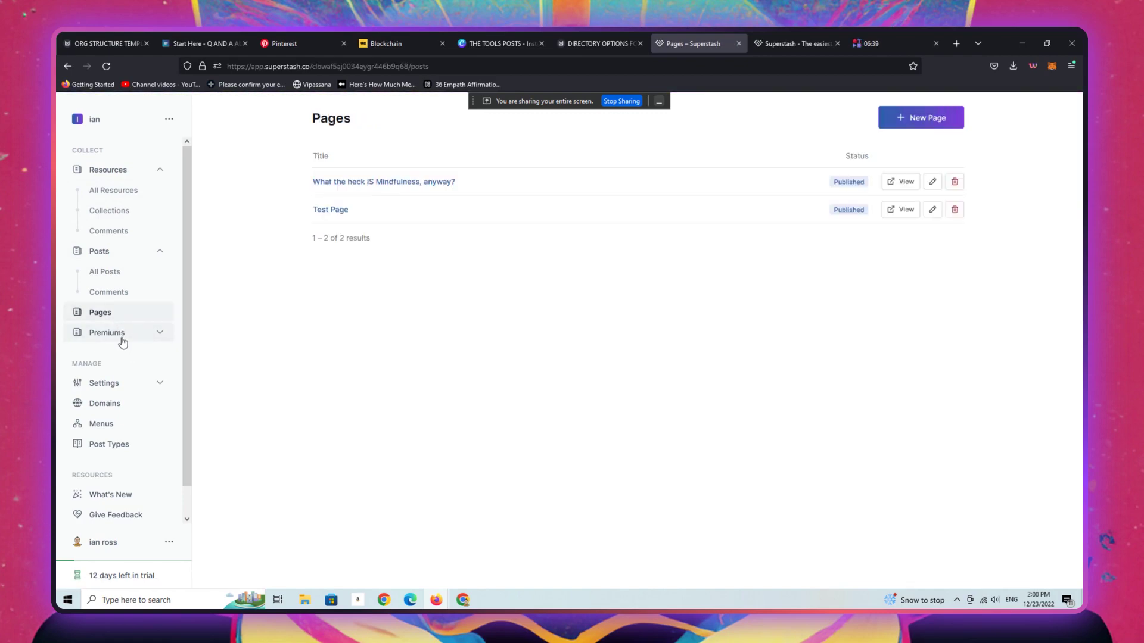
pyautogui.click(122, 337)
pyautogui.moveTo(185, 360); pyautogui.dragTo(191, 454)
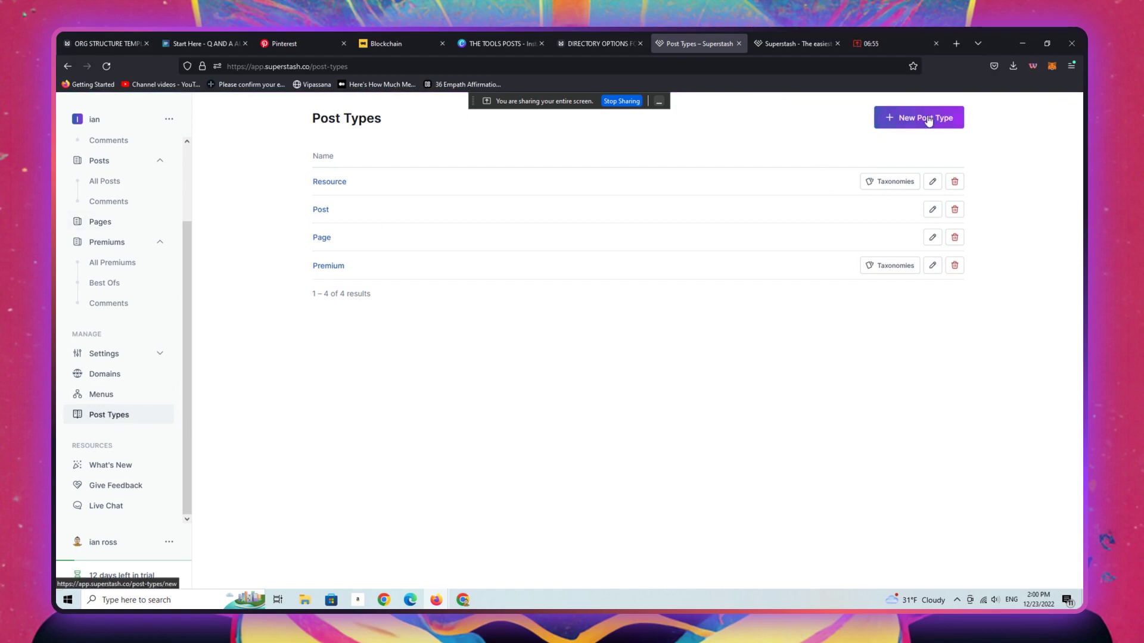
pyautogui.click(927, 119)
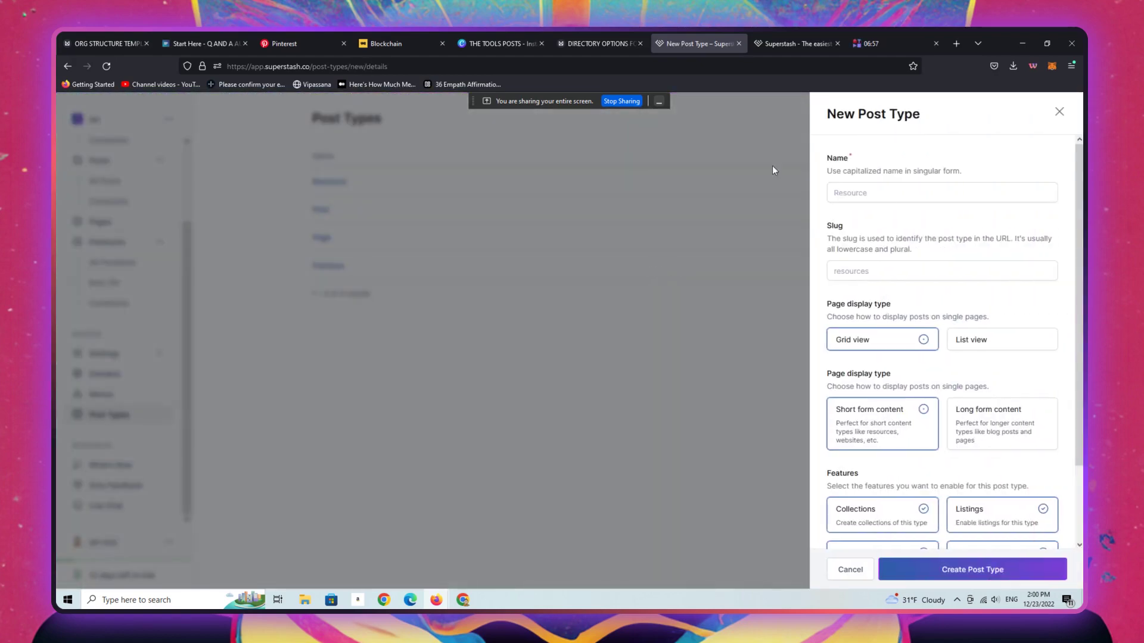
pyautogui.scroll(-3, 1070, 427)
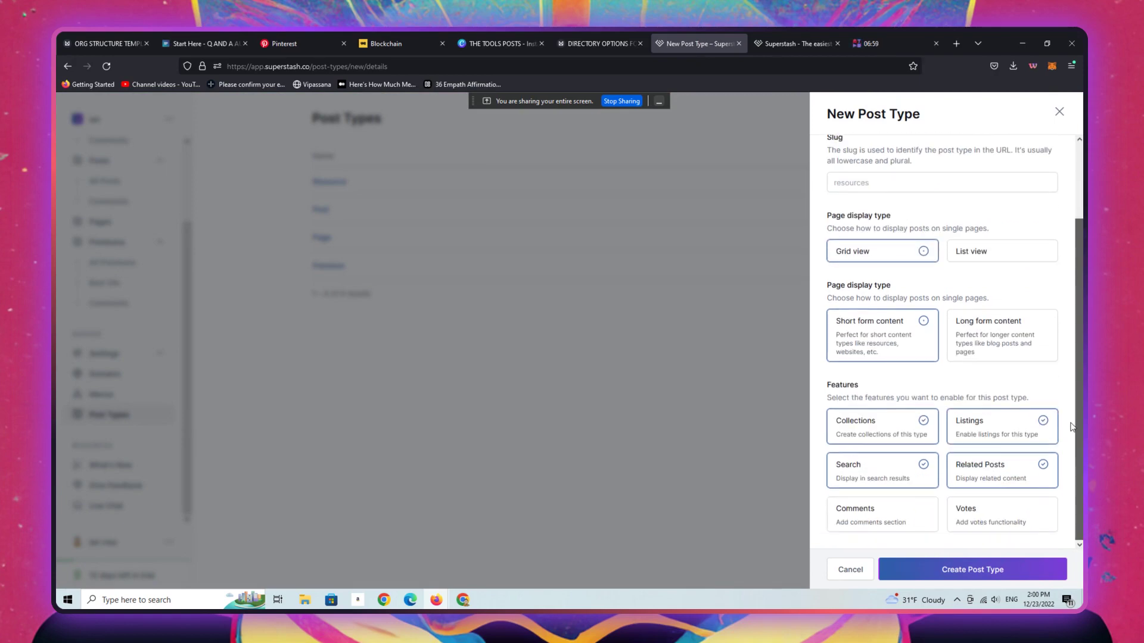
pyautogui.scroll(3, 1072, 420)
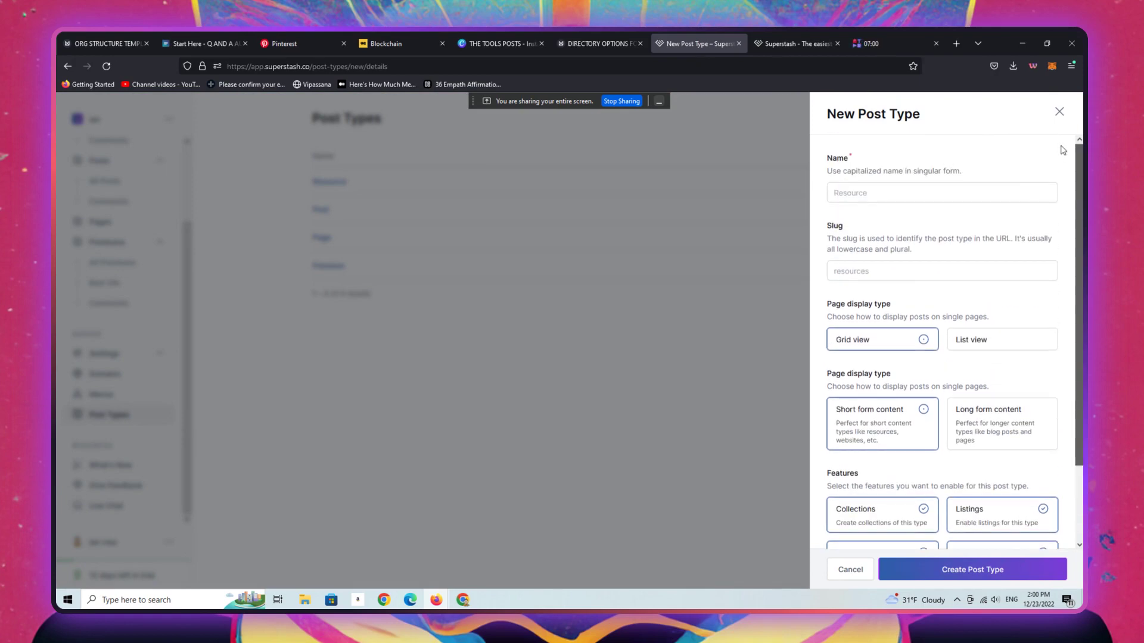
pyautogui.click(850, 570)
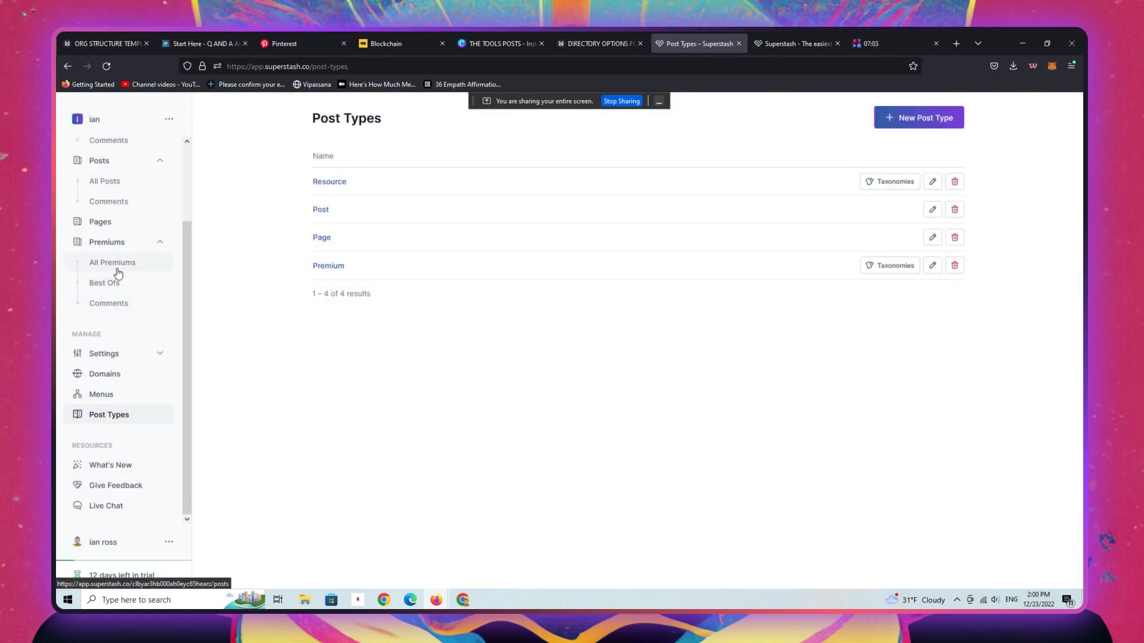
# - List all premiums and open the single premium entry's public page in a new tab
pyautogui.click(115, 262)
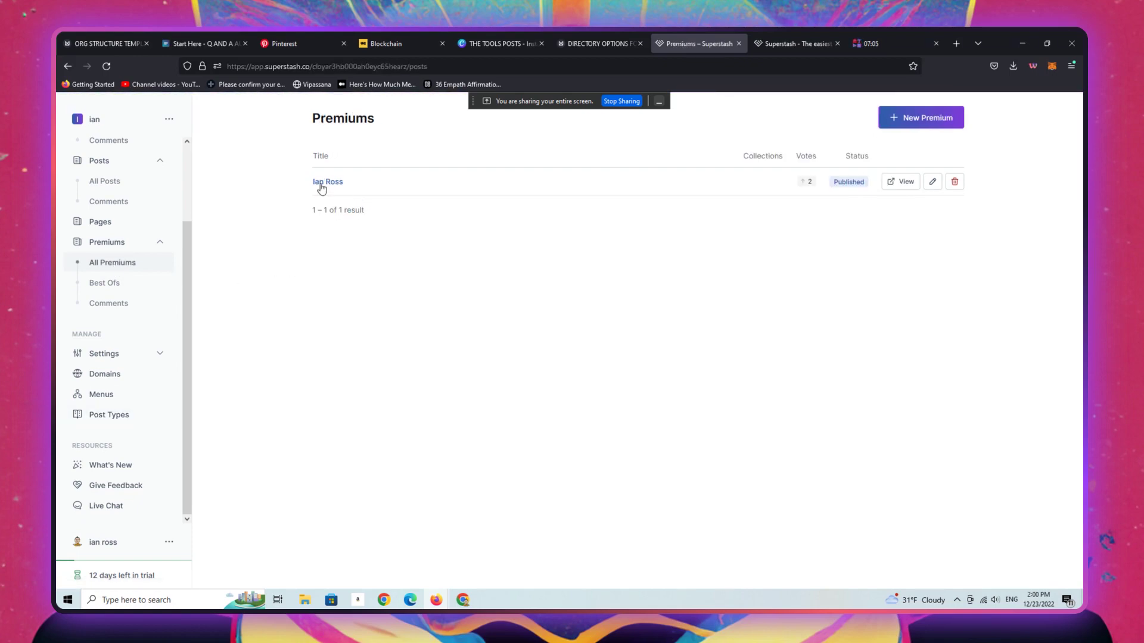
pyautogui.click(905, 182)
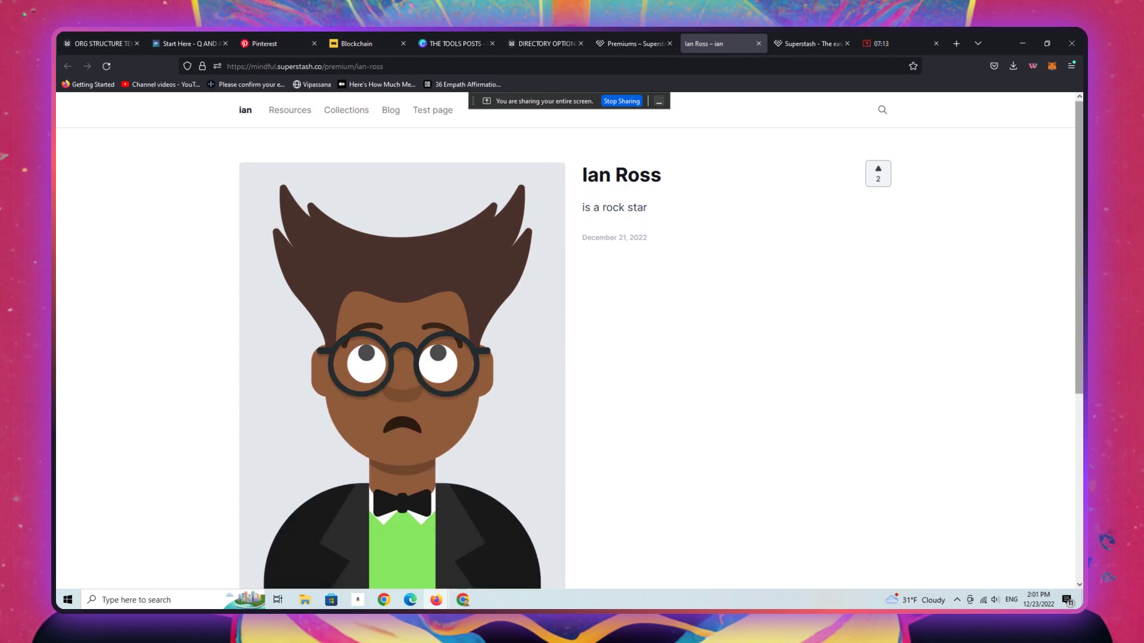
pyautogui.moveTo(1079, 257); pyautogui.dragTo(1024, 192)
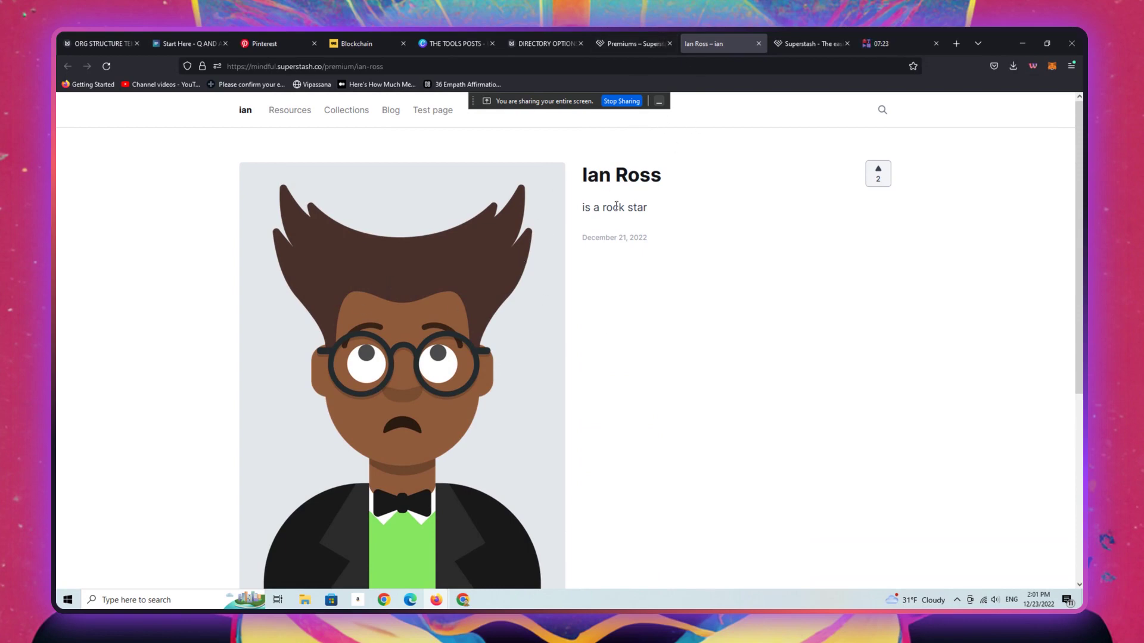
# - Return to the Premiums admin tab and list all six resources
pyautogui.click(630, 43)
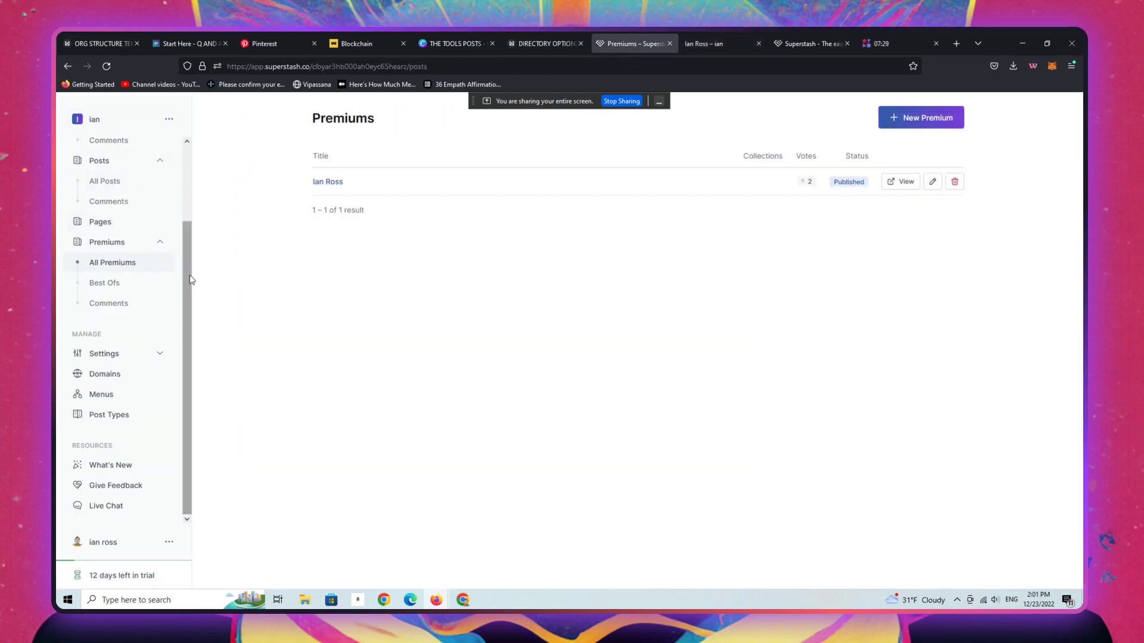
pyautogui.scroll(3, 191, 280)
pyautogui.click(146, 194)
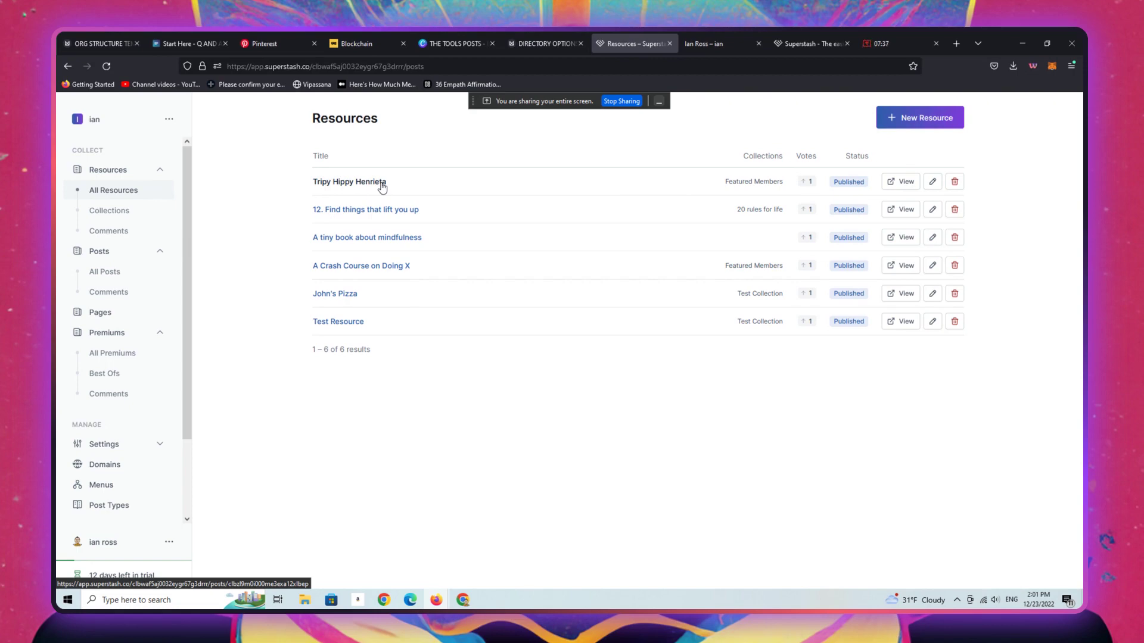
pyautogui.click(898, 183)
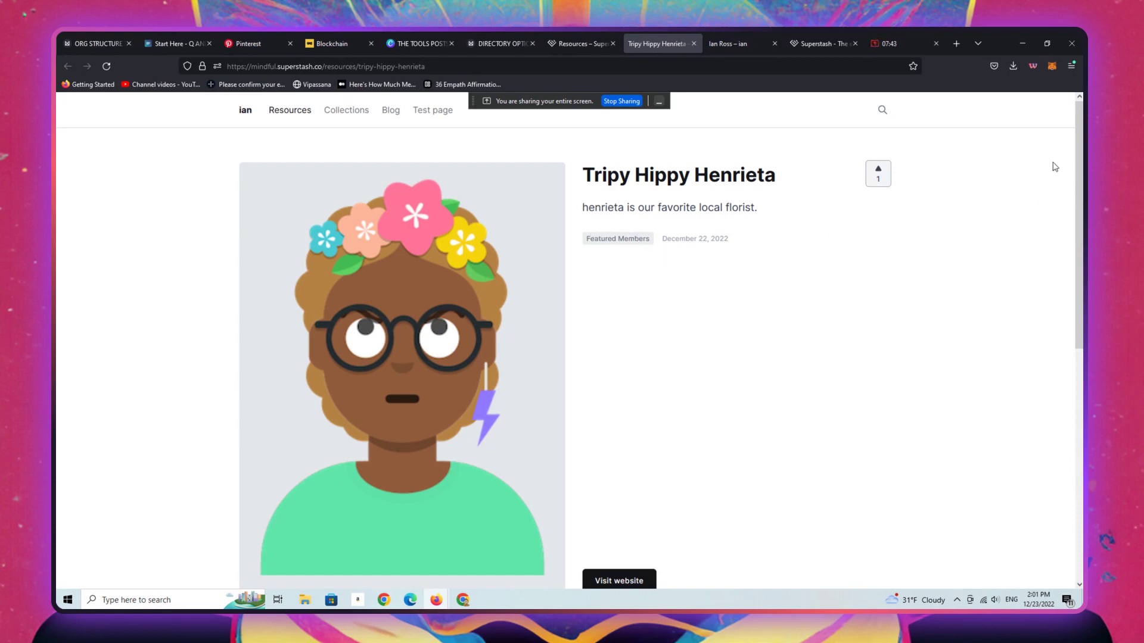
pyautogui.moveTo(1080, 149); pyautogui.dragTo(1082, 183)
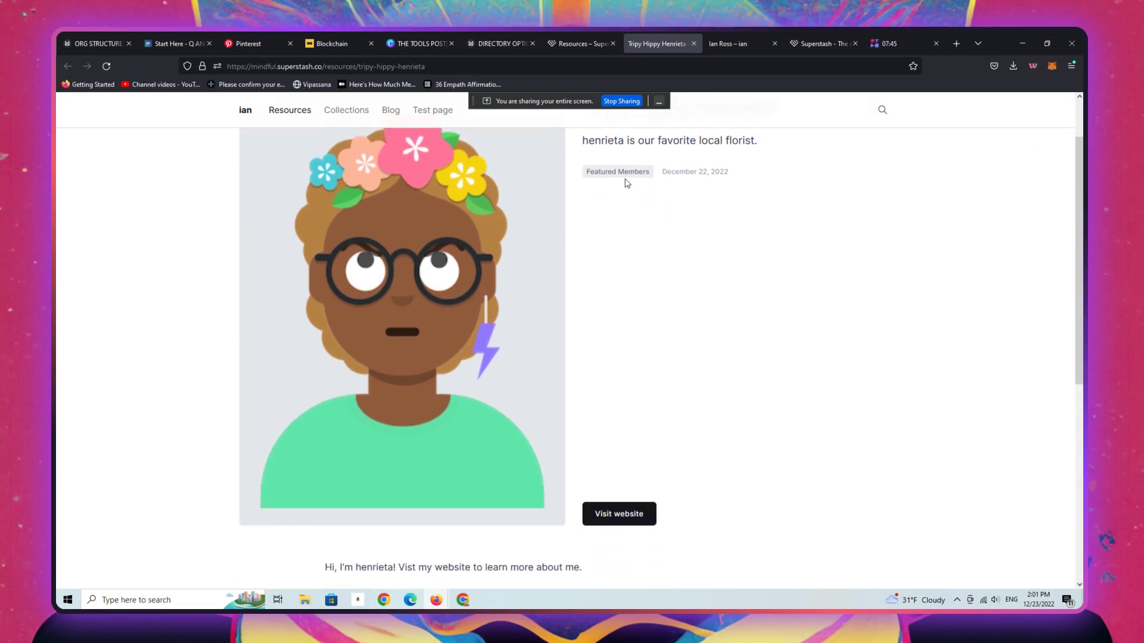
pyautogui.moveTo(1082, 223); pyautogui.dragTo(853, 330)
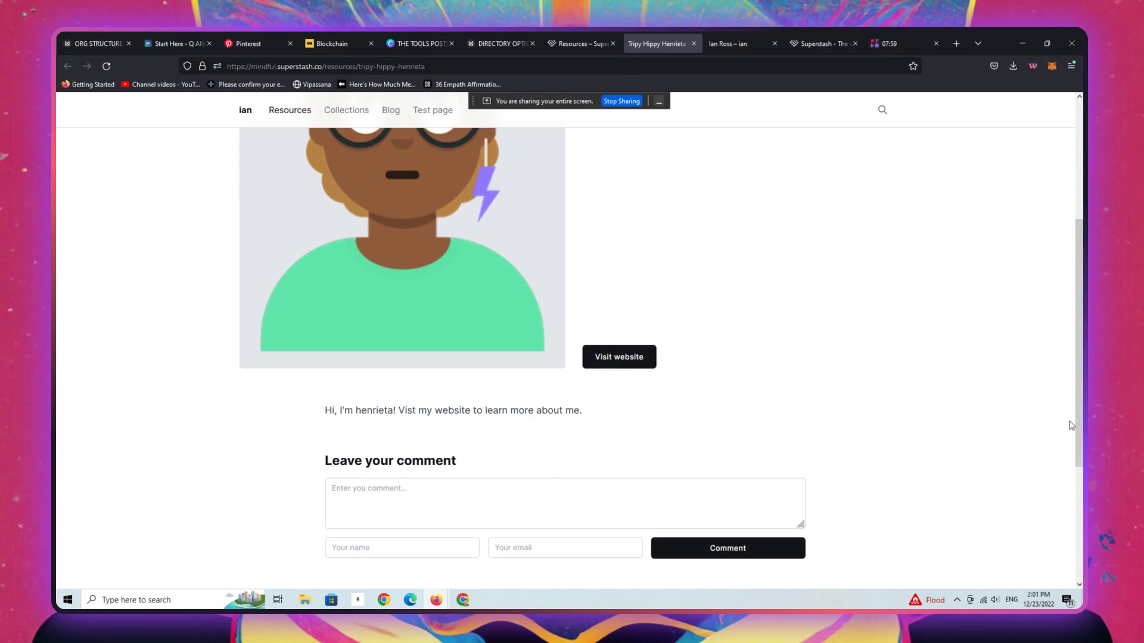
pyautogui.scroll(3, 738, 492)
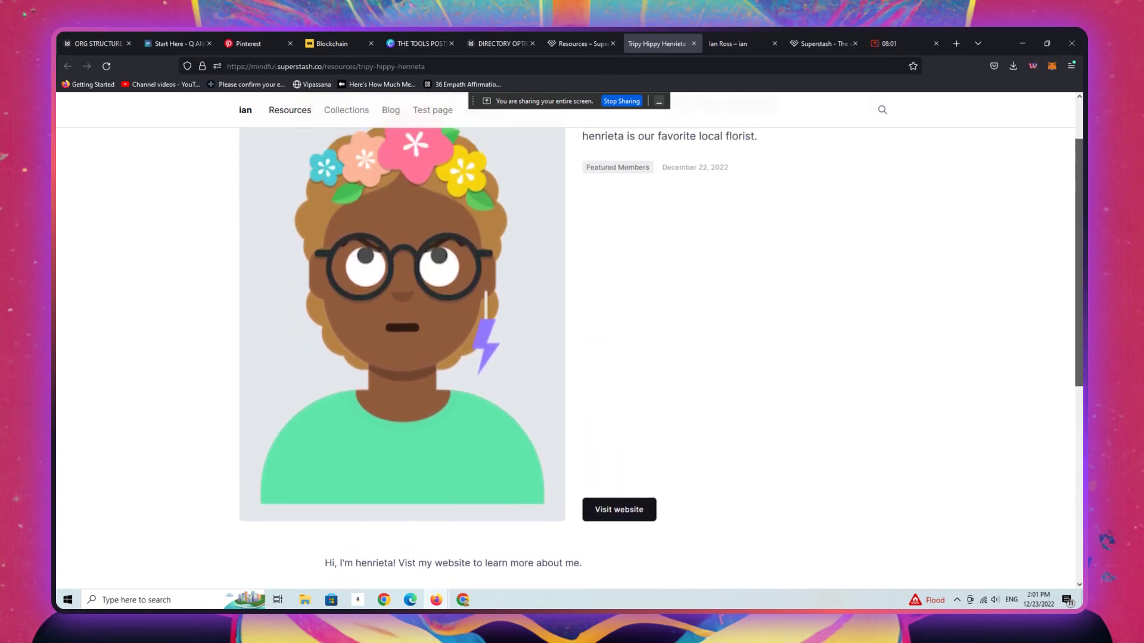
pyautogui.scroll(2, 868, 411)
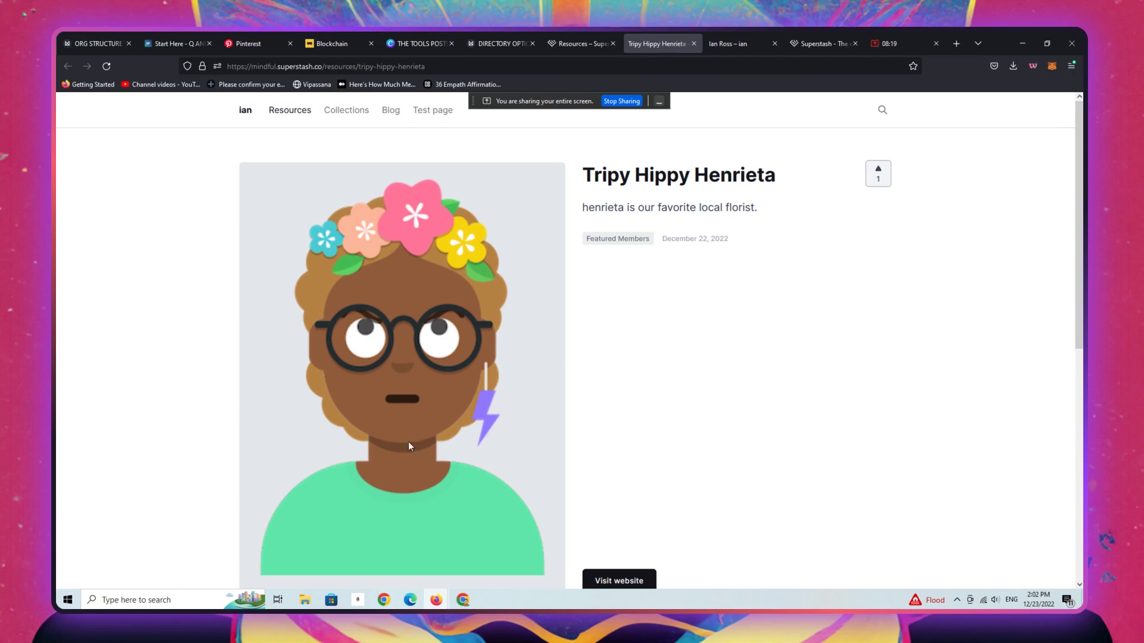
pyautogui.moveTo(1073, 280); pyautogui.dragTo(1001, 184)
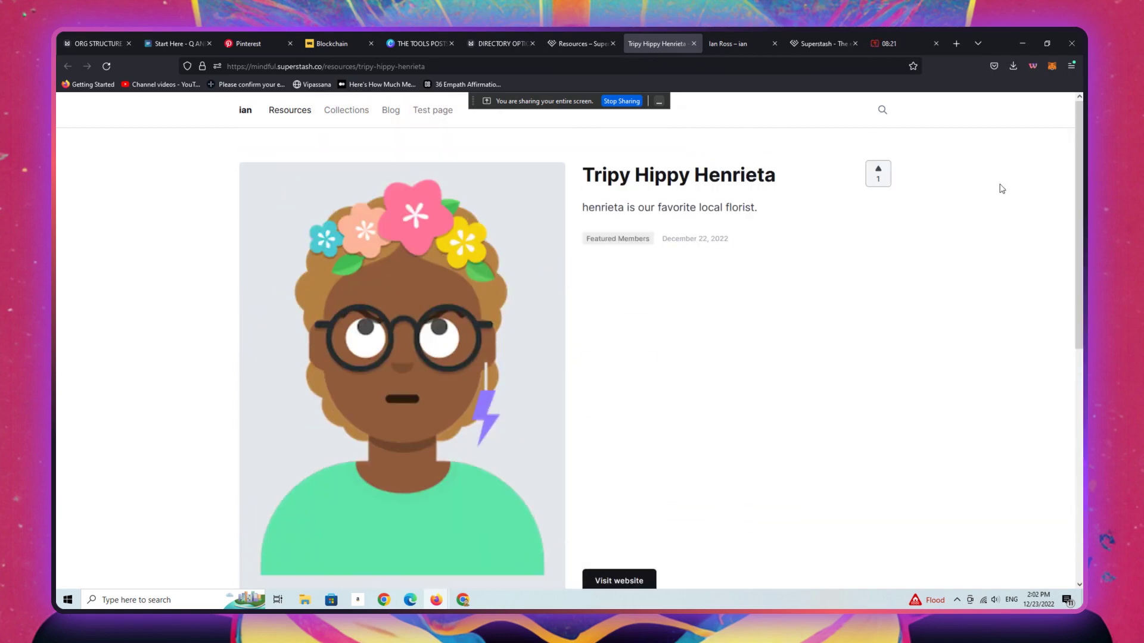
# - Start a new resource titled 'This is a Resource'
pyautogui.click(589, 51)
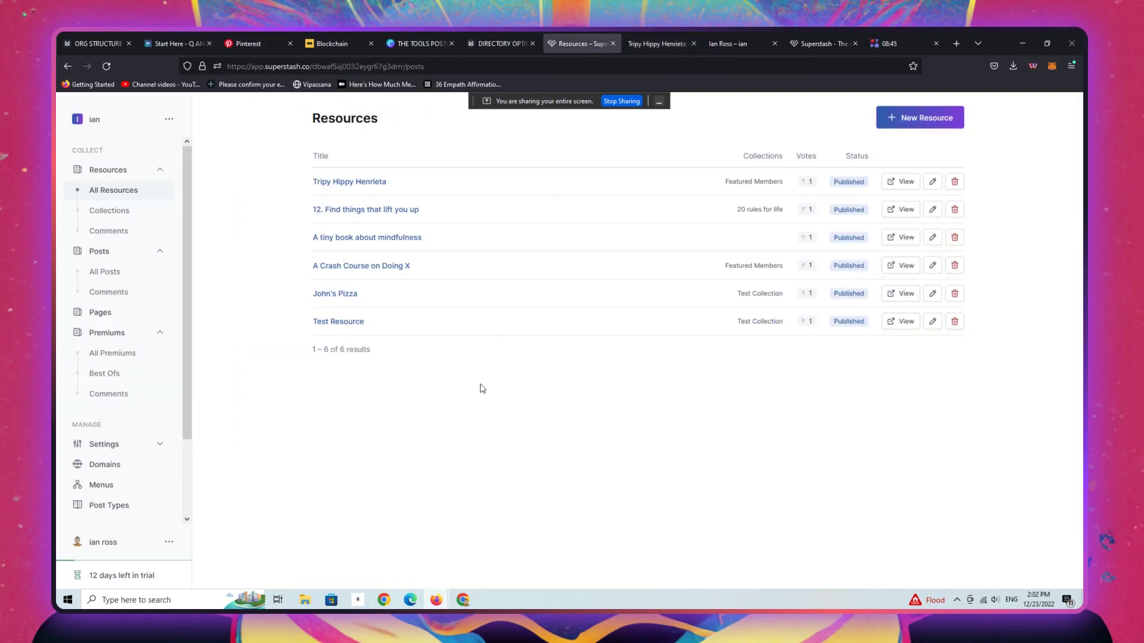
pyautogui.click(948, 123)
pyautogui.click(429, 169)
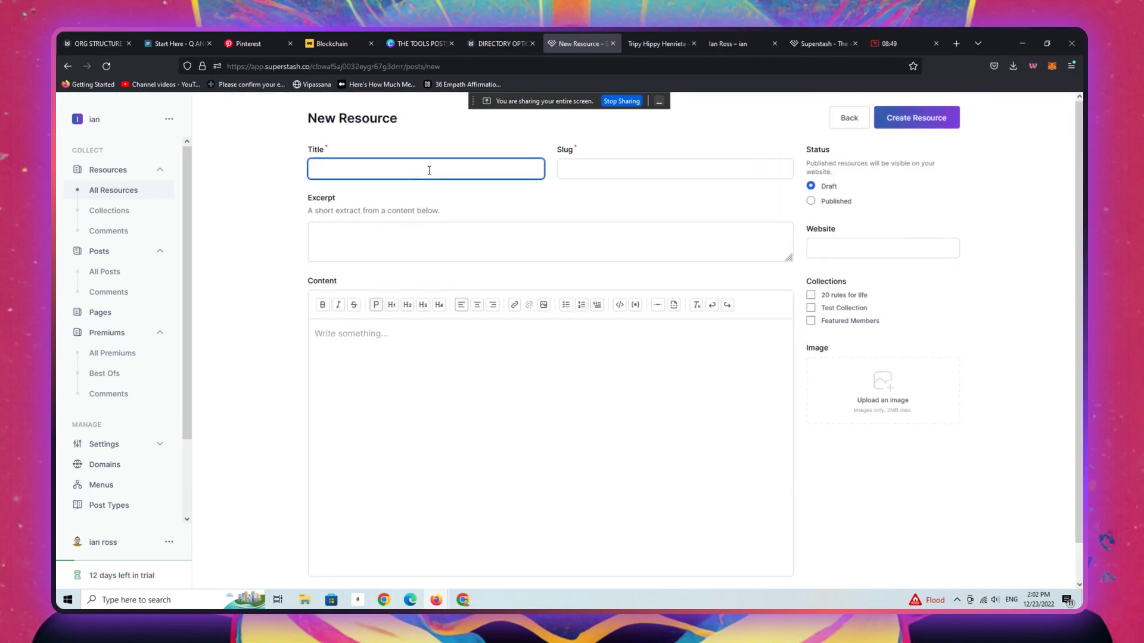
pyautogui.write('This is an')
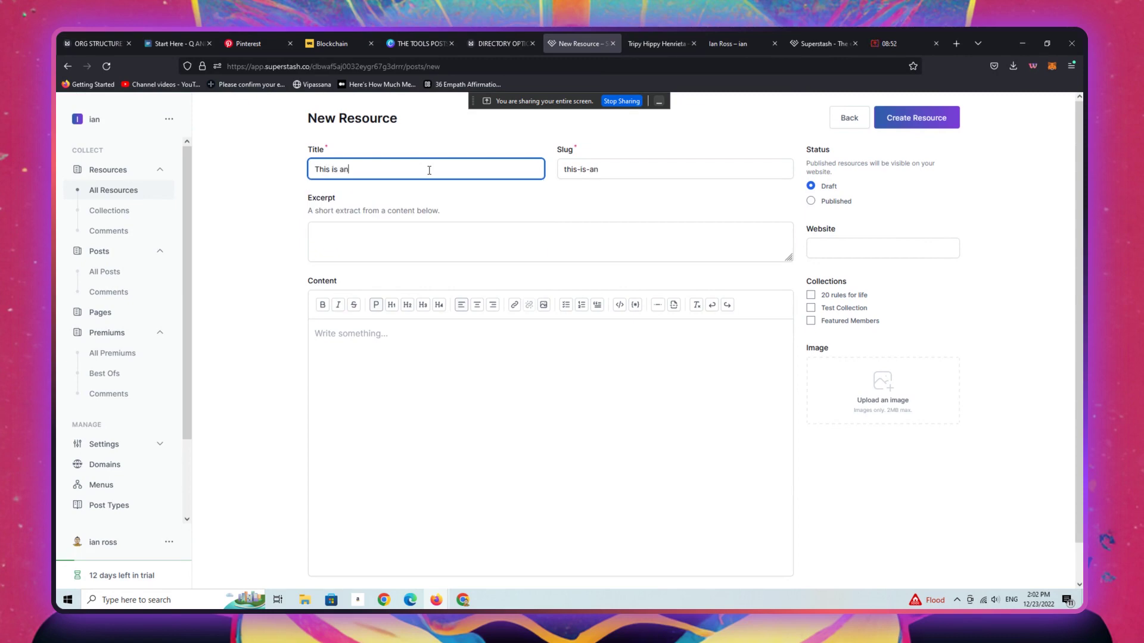
pyautogui.press('BackSpace')
pyautogui.write('Resource')
# - Enter the excerpt 'here is a short extract.' and begin the resource's description text
pyautogui.click(420, 251)
pyautogui.write('here is a short extract.')
pyautogui.click(422, 374)
pyautogui.write('Here is a di')
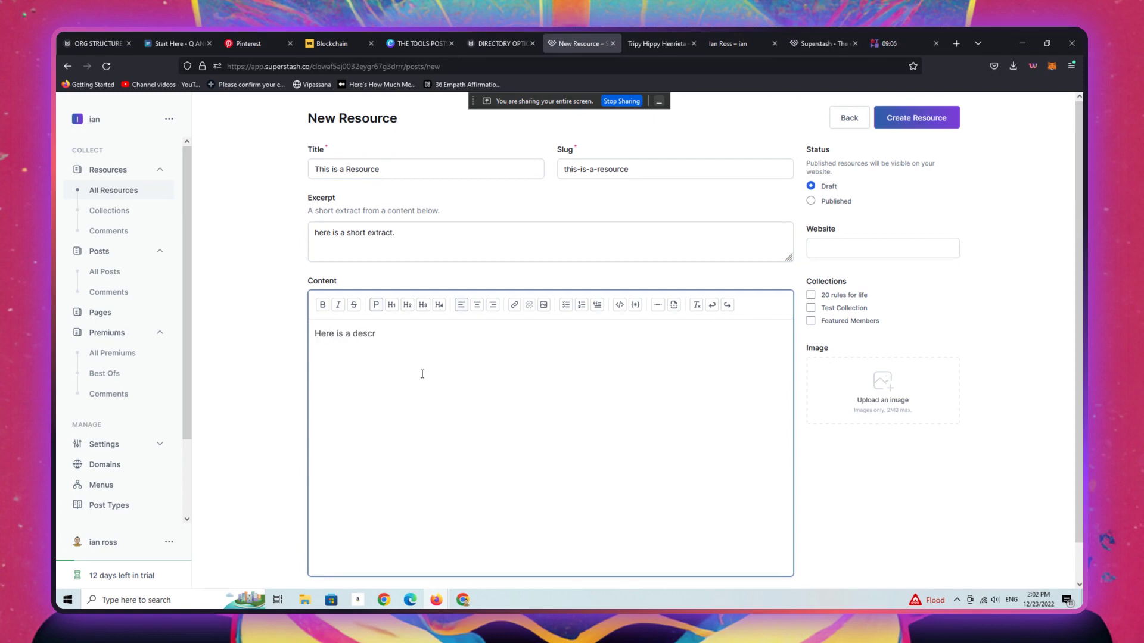
pyautogui.write('scription of the resource with more detais')
# - Fix the description typo and upload the Avatars - Default (6) image to the resource
pyautogui.press('BackSpace')
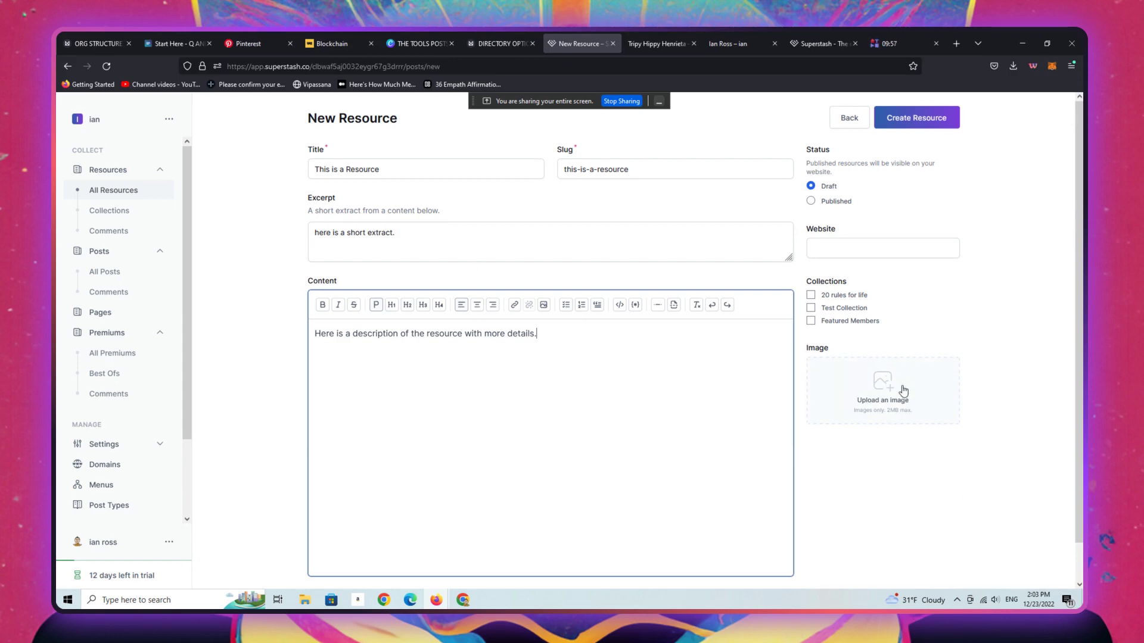
pyautogui.click(881, 396)
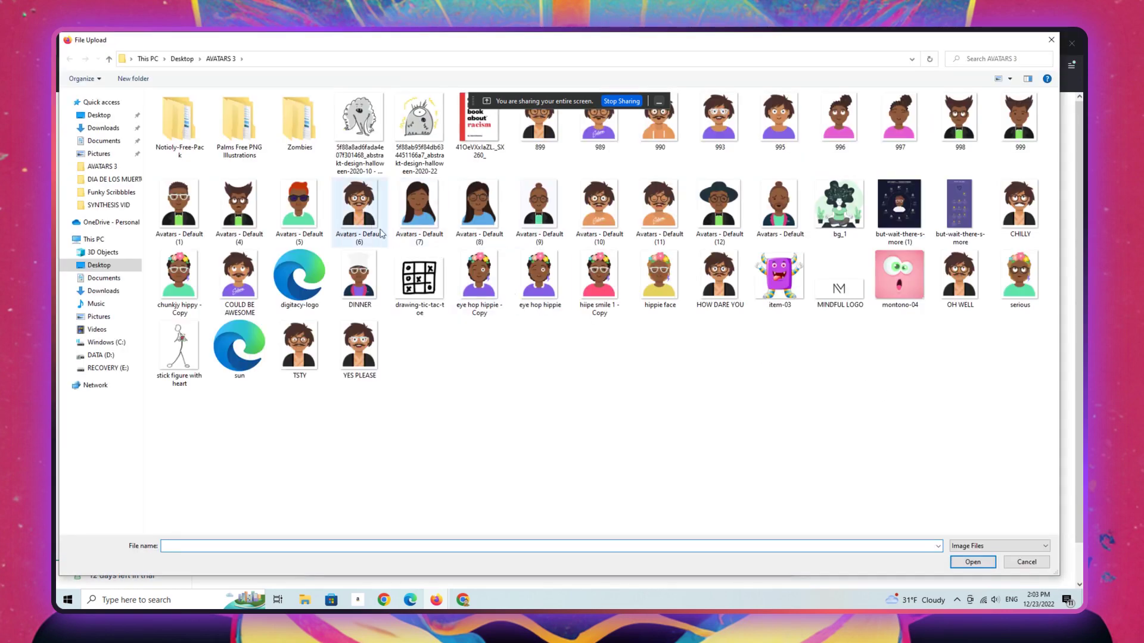
pyautogui.click(369, 224)
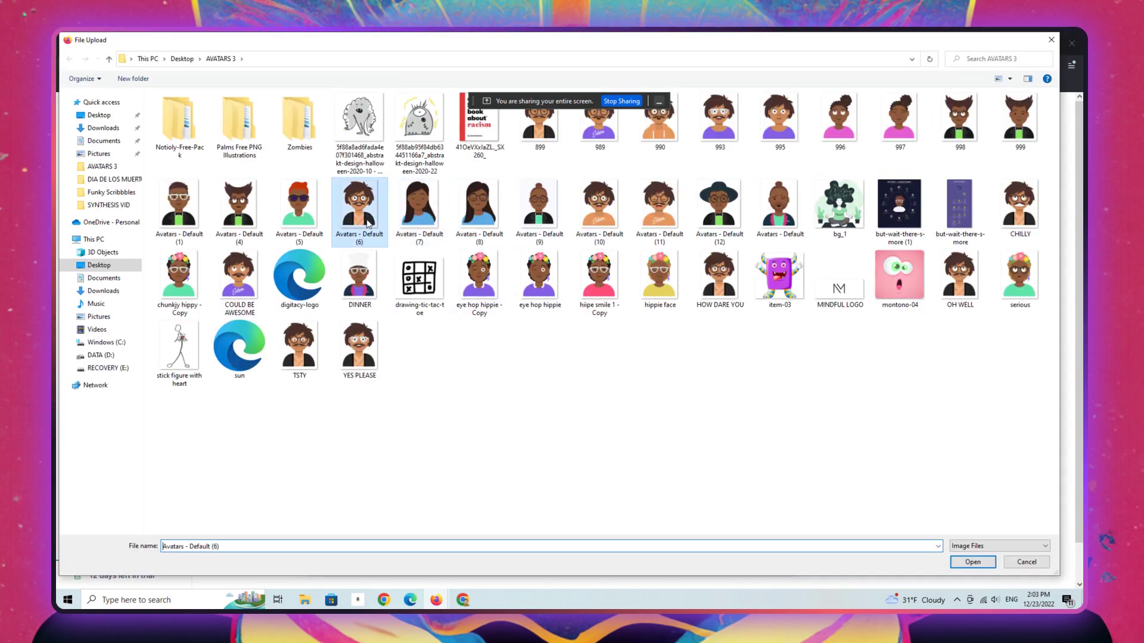
pyautogui.click(980, 561)
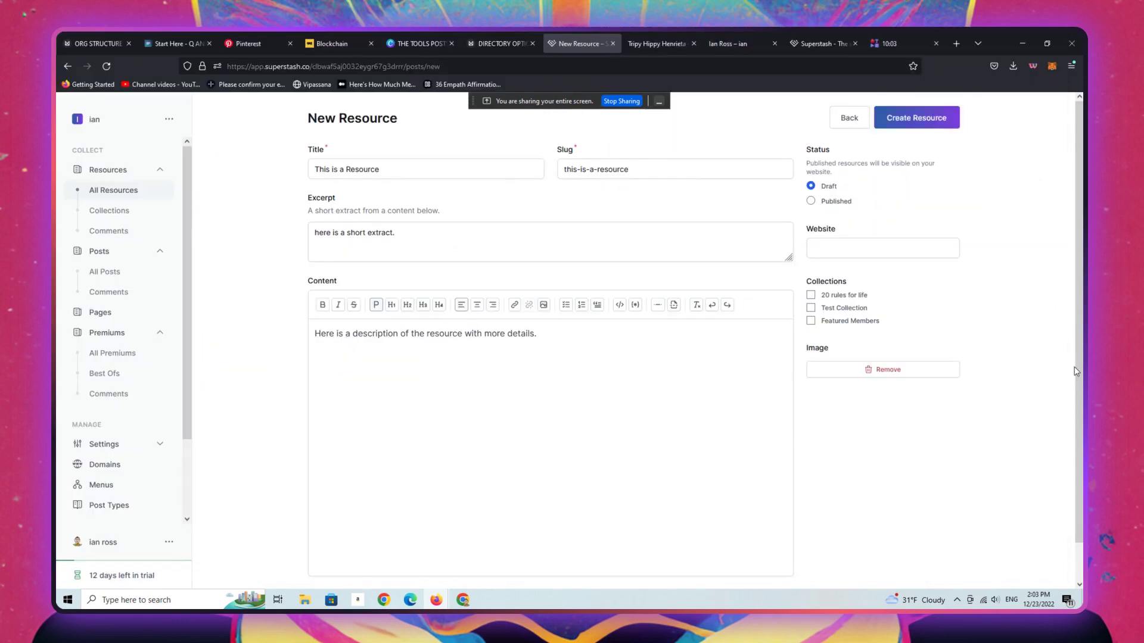
pyautogui.click(811, 323)
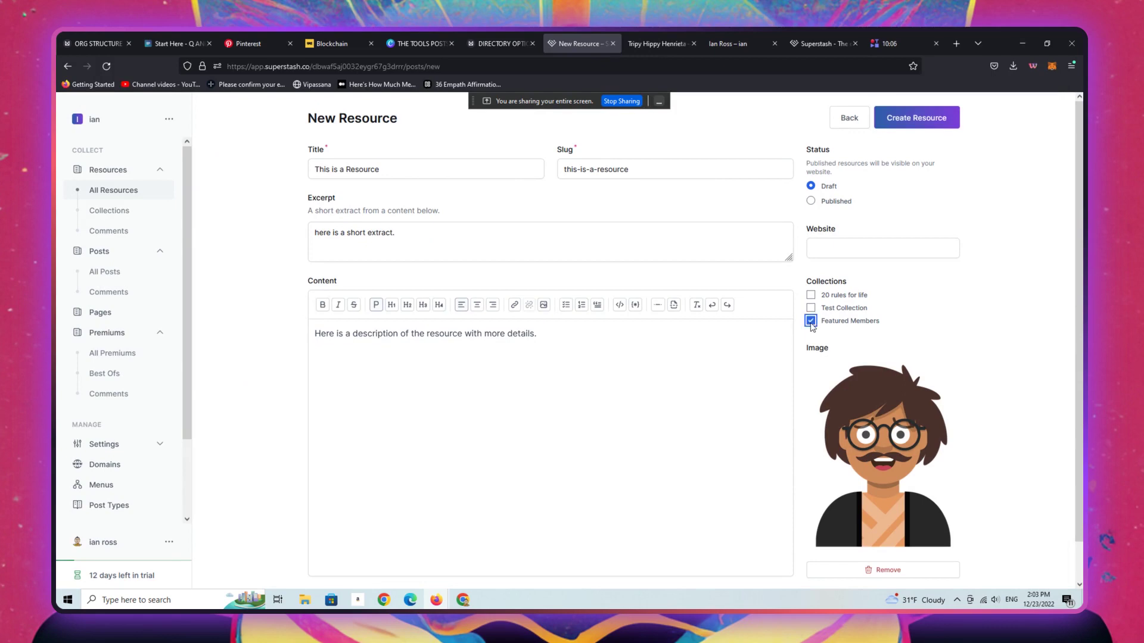
pyautogui.click(843, 244)
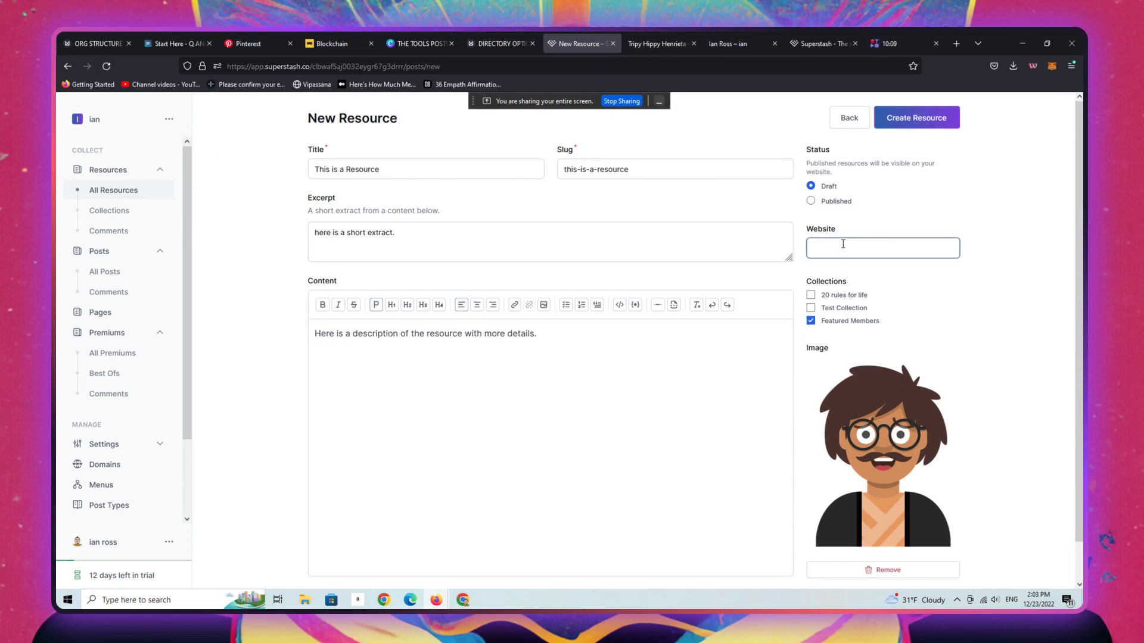
pyautogui.write('htt')
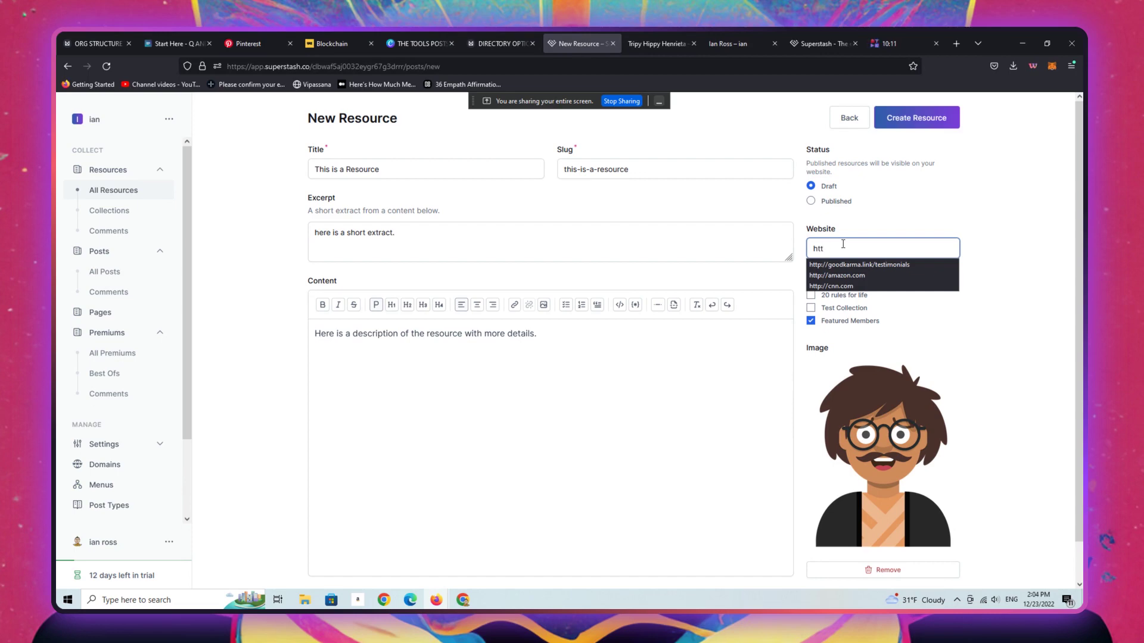
pyautogui.write('p://goodkarma.l')
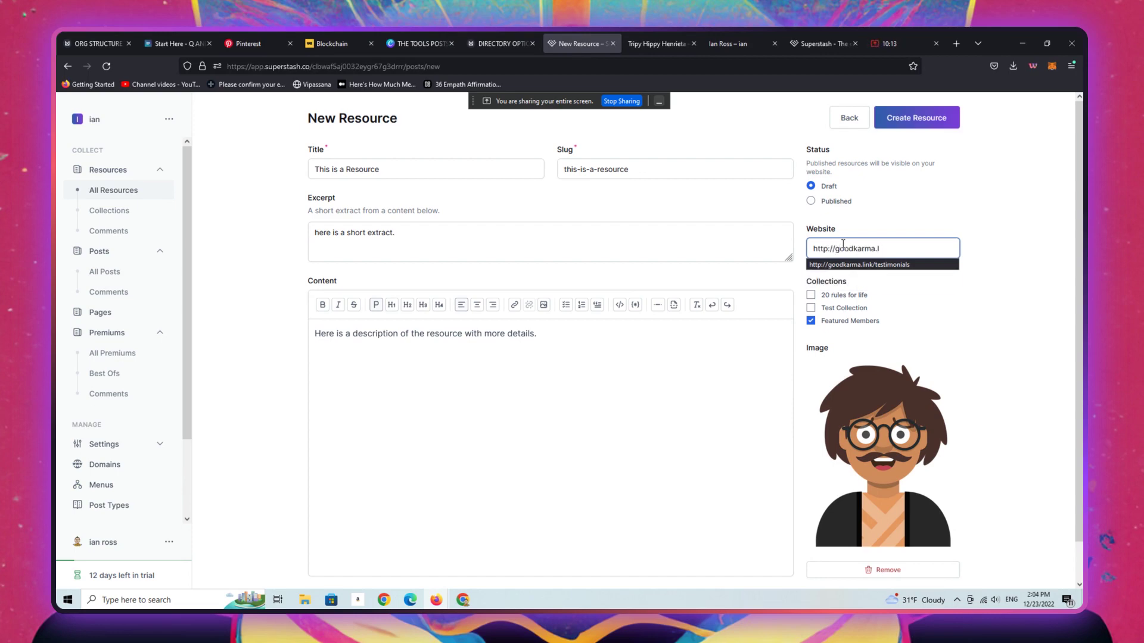
pyautogui.write('ink/emp')
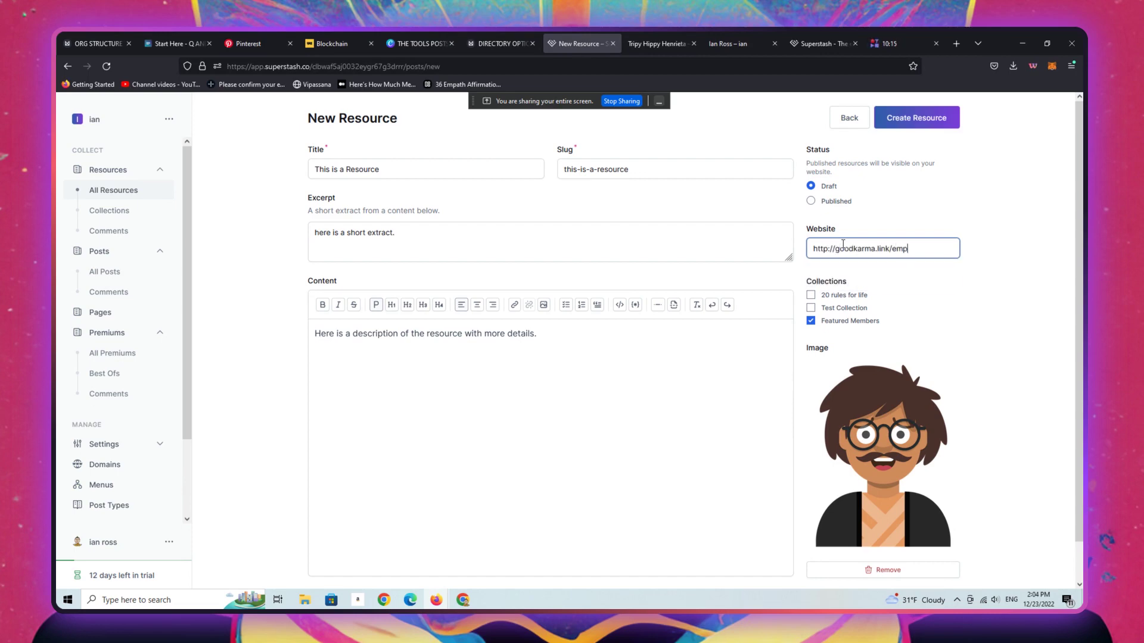
pyautogui.write('athic')
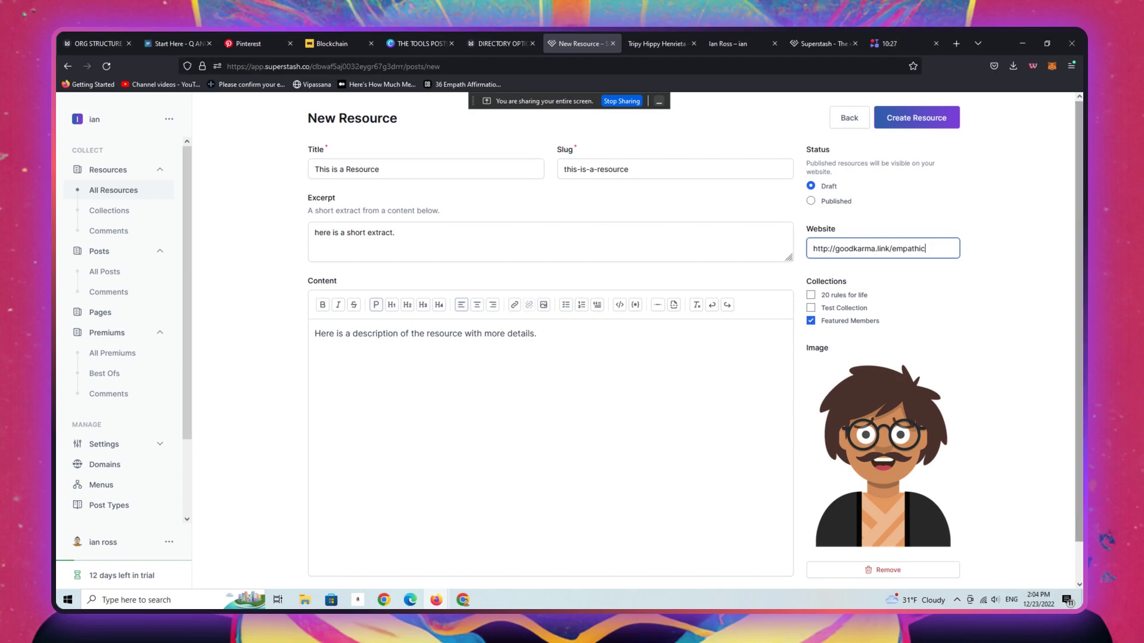
# - Bold 'more details.' in the description, set status to Published, and create the resource
pyautogui.scroll(-1, 1077, 348)
pyautogui.scroll(1, 1074, 447)
pyautogui.moveTo(560, 333); pyautogui.dragTo(484, 334)
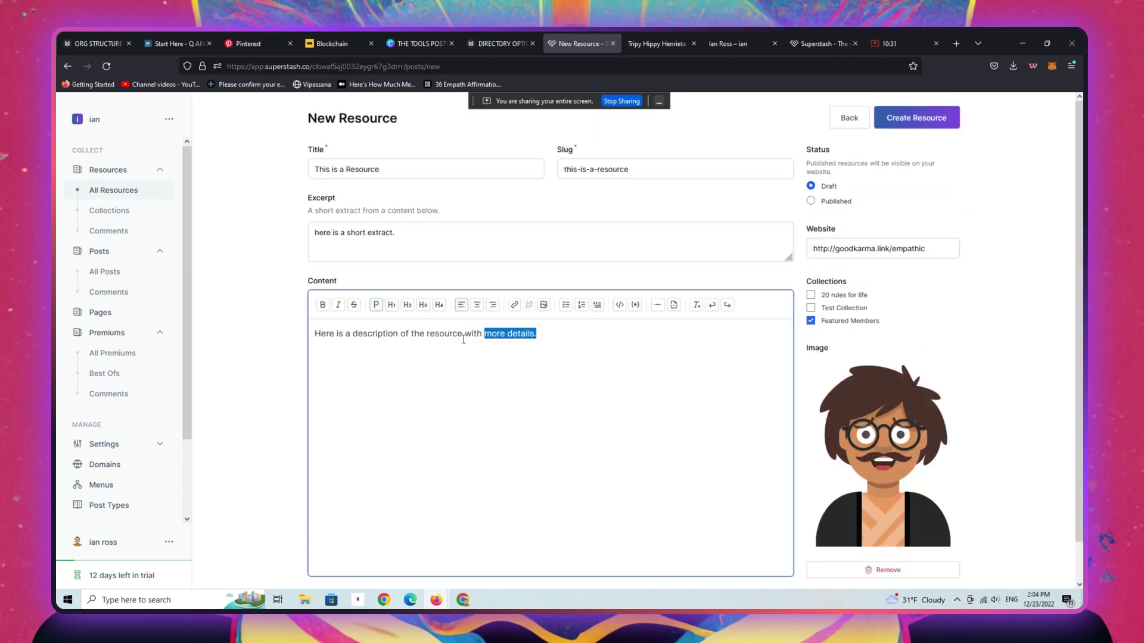
pyautogui.click(322, 304)
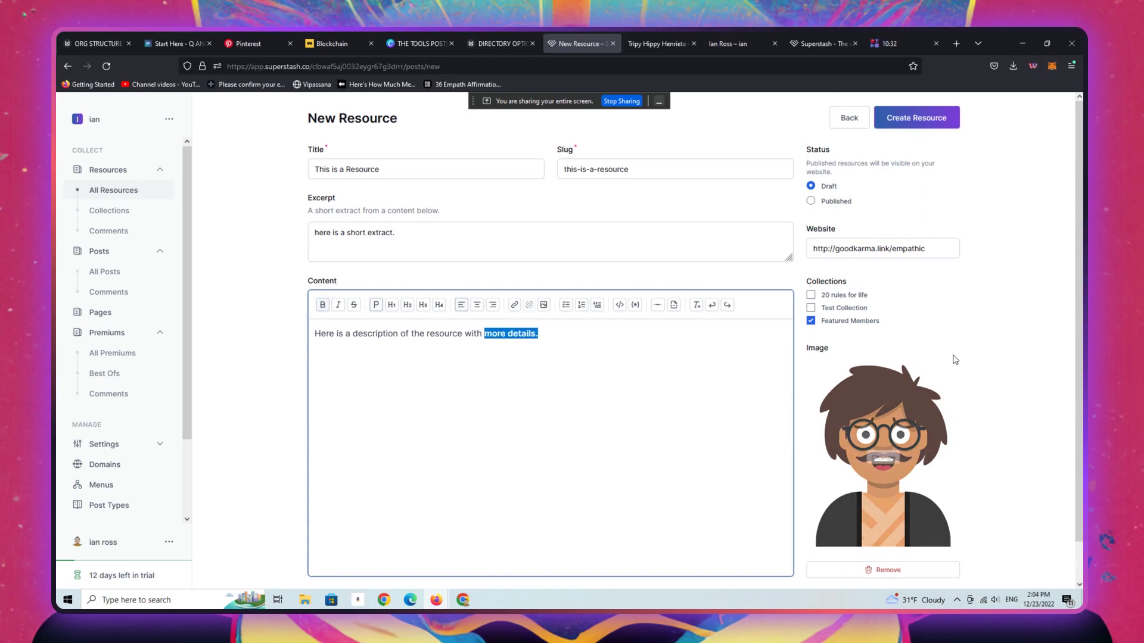
pyautogui.click(383, 379)
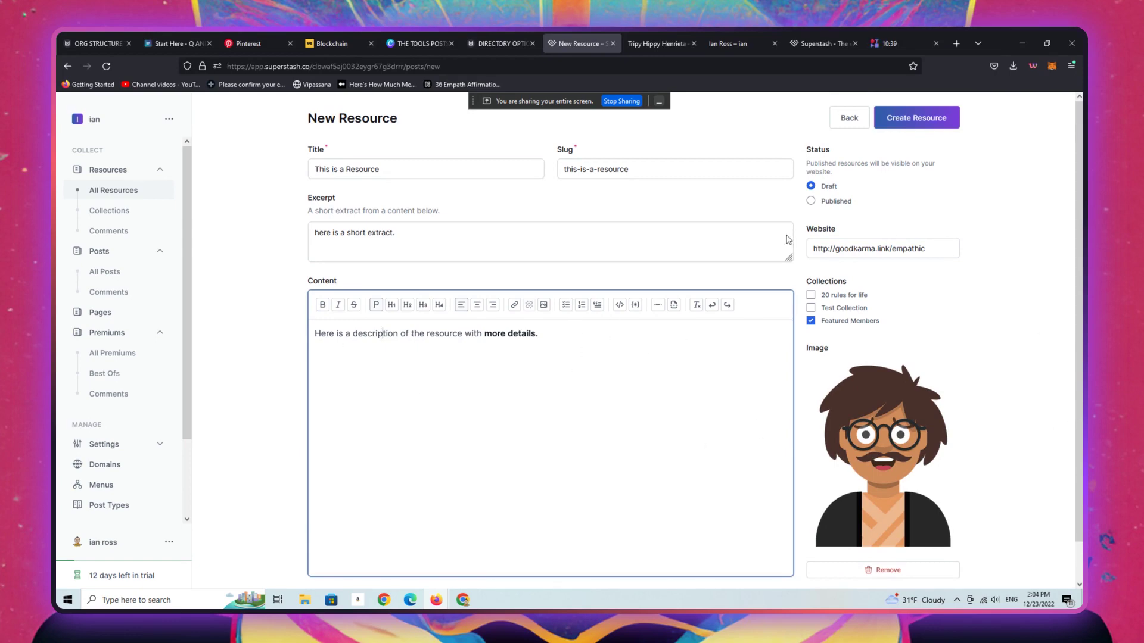
pyautogui.click(811, 202)
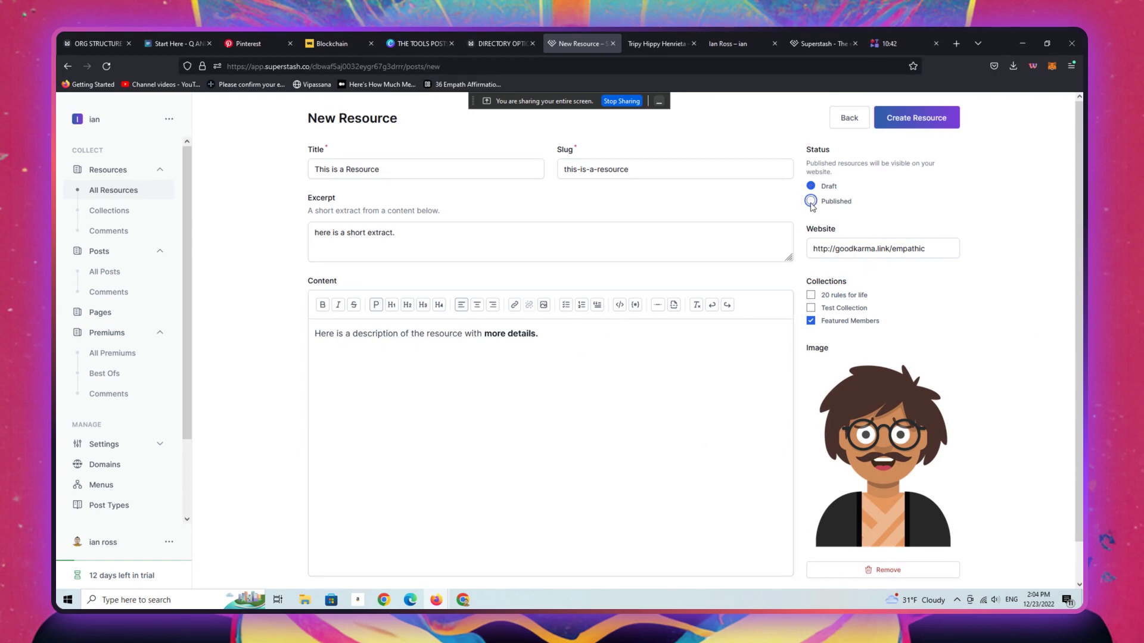
pyautogui.click(909, 121)
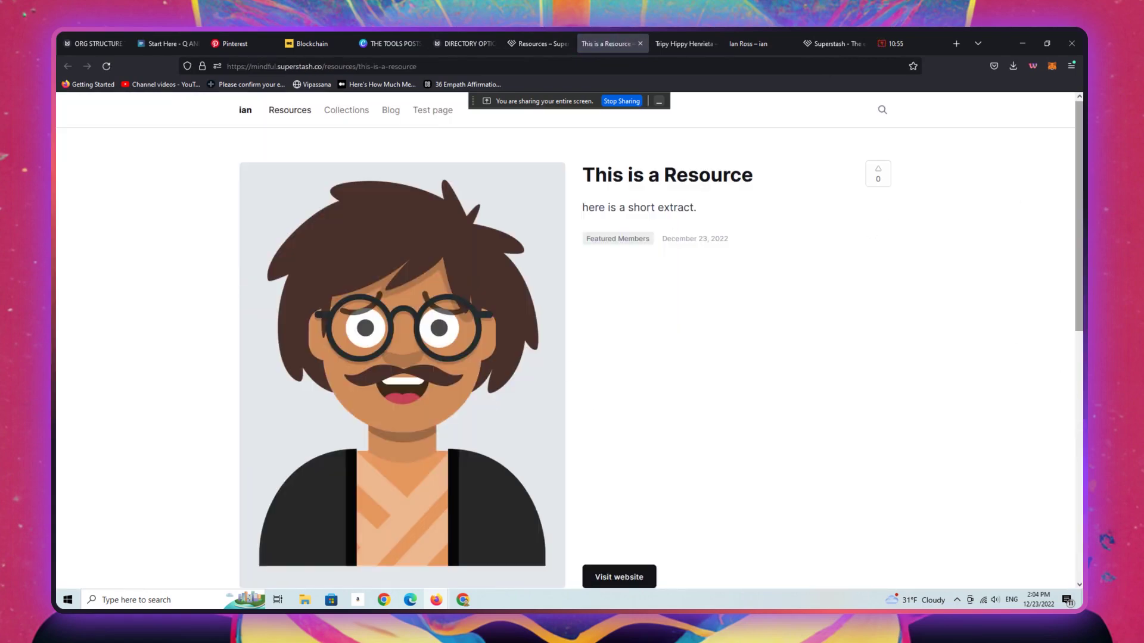
# - Upvote 'This is a Resource' on its public page, raising its votes from 0 to 1
pyautogui.scroll(-5, 1065, 334)
pyautogui.scroll(-3, 1065, 335)
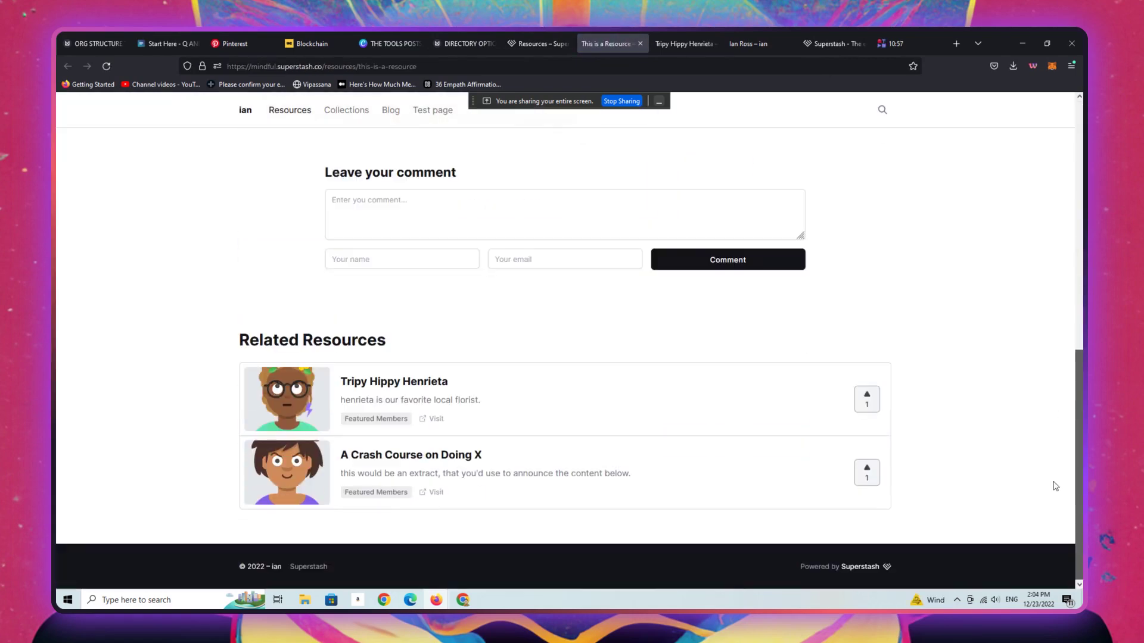
pyautogui.scroll(8, 1033, 99)
pyautogui.click(878, 172)
pyautogui.scroll(-1, 697, 187)
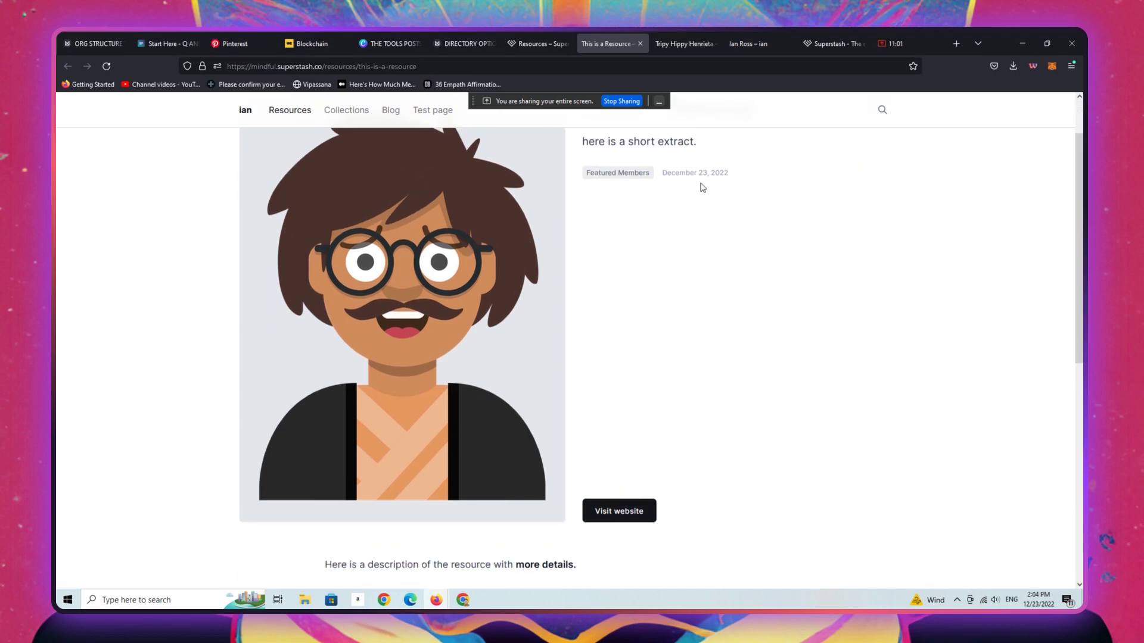
# - View Featured Members, return to all collections, then browse the public Resources list topped by 'This is a Resource'
pyautogui.click(638, 178)
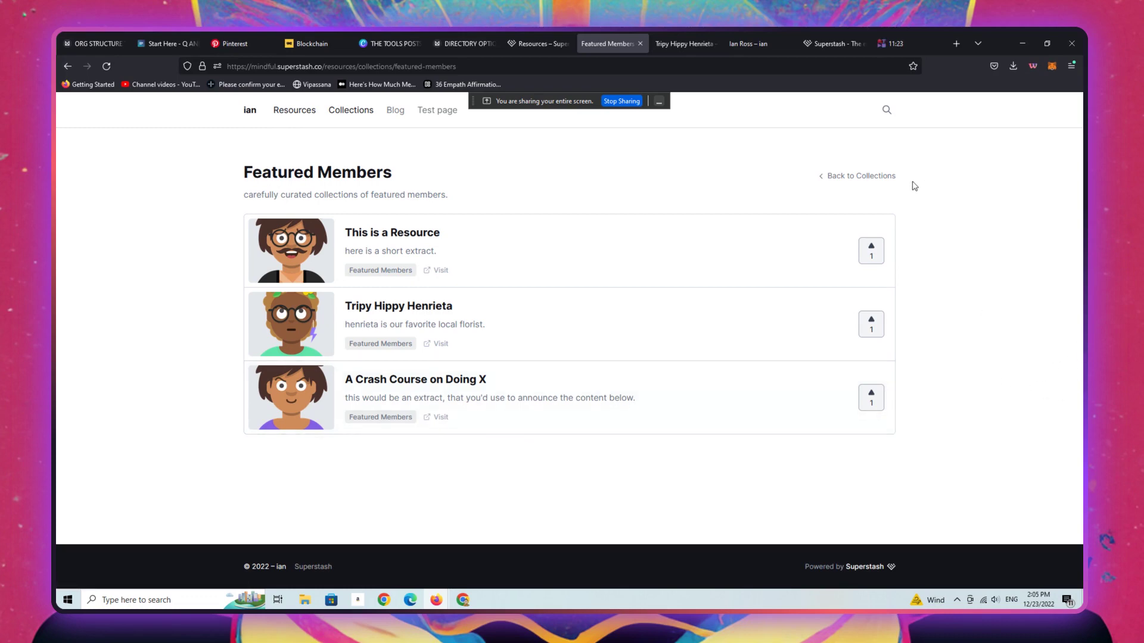
pyautogui.click(888, 179)
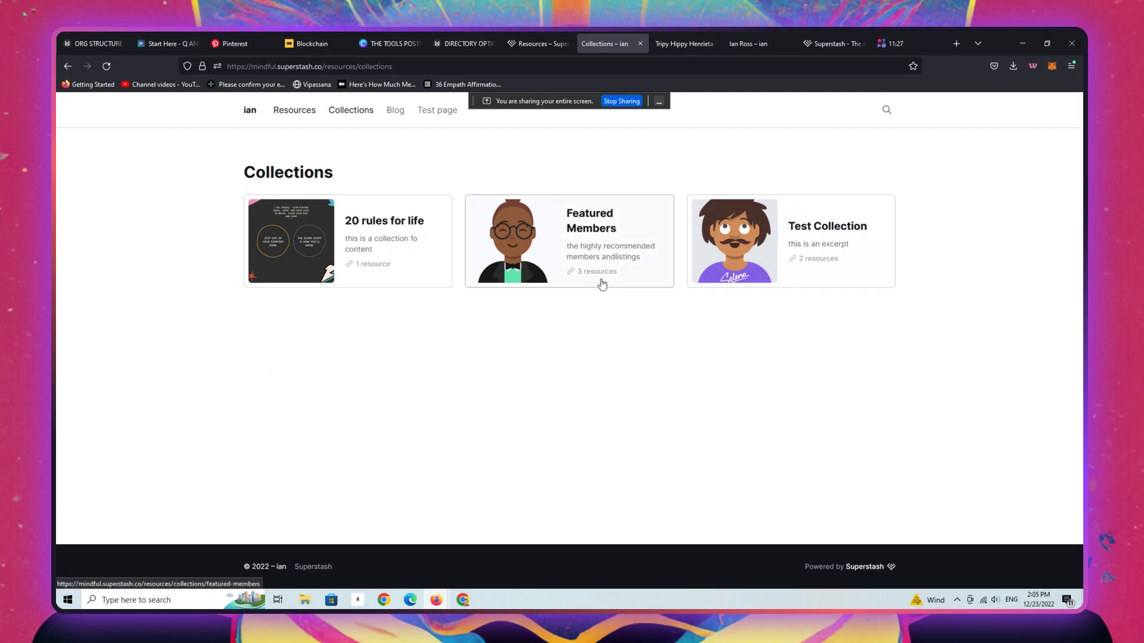
pyautogui.click(307, 113)
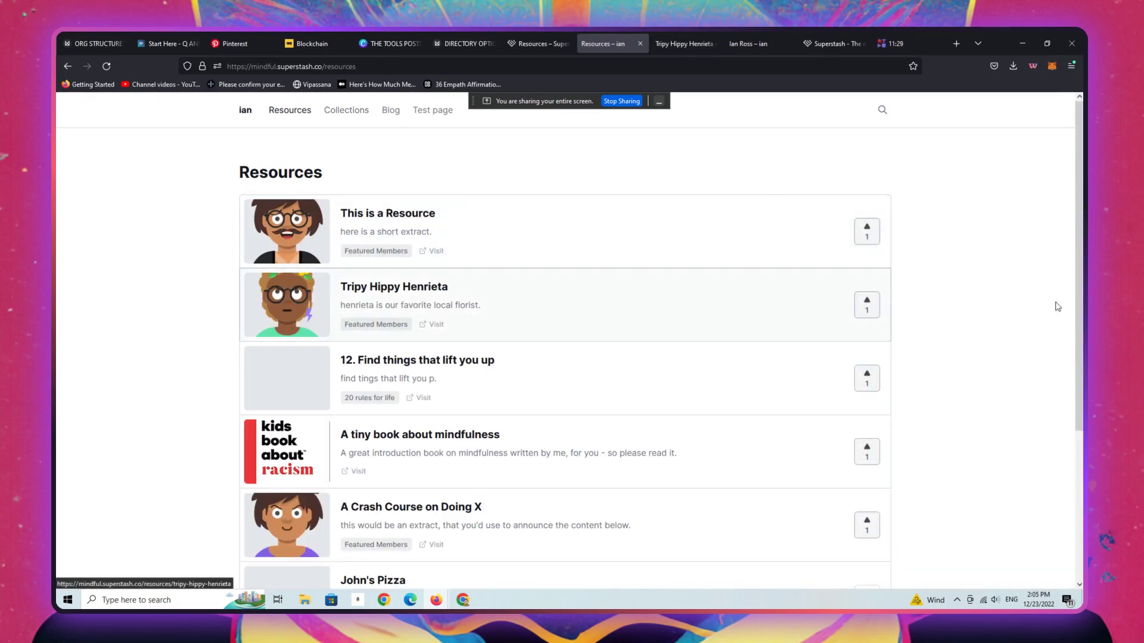
pyautogui.scroll(-4, 1051, 484)
pyautogui.scroll(3, 1050, 417)
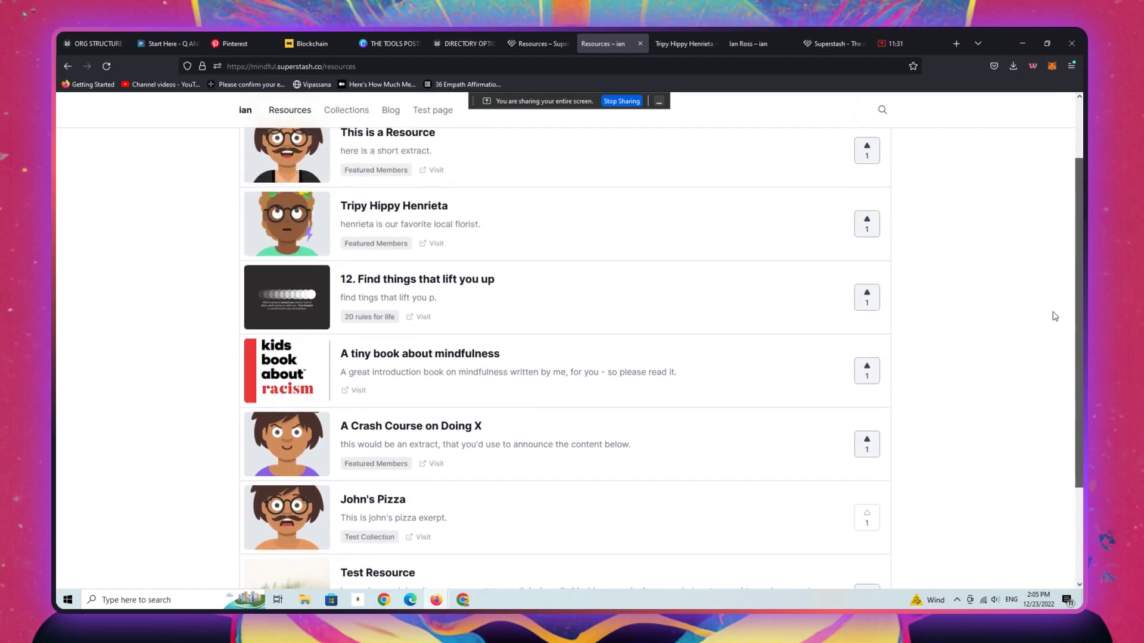
pyautogui.scroll(-2, 1052, 333)
pyautogui.scroll(5, 1052, 393)
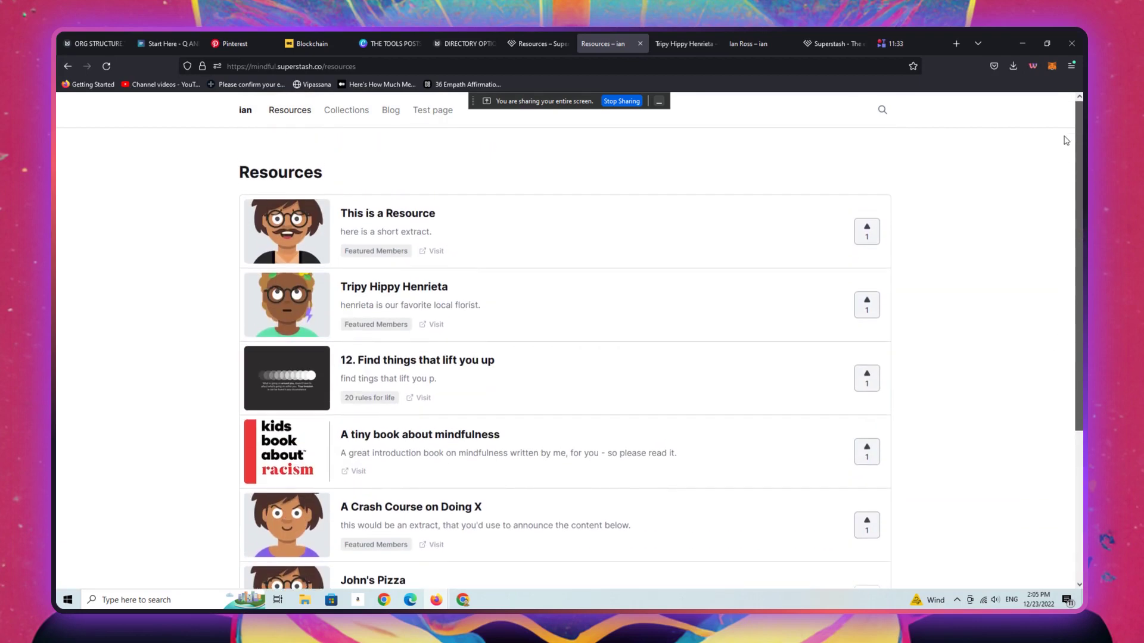
# - Return to the admin Resources table and open the ian workspace site switcher
pyautogui.click(549, 48)
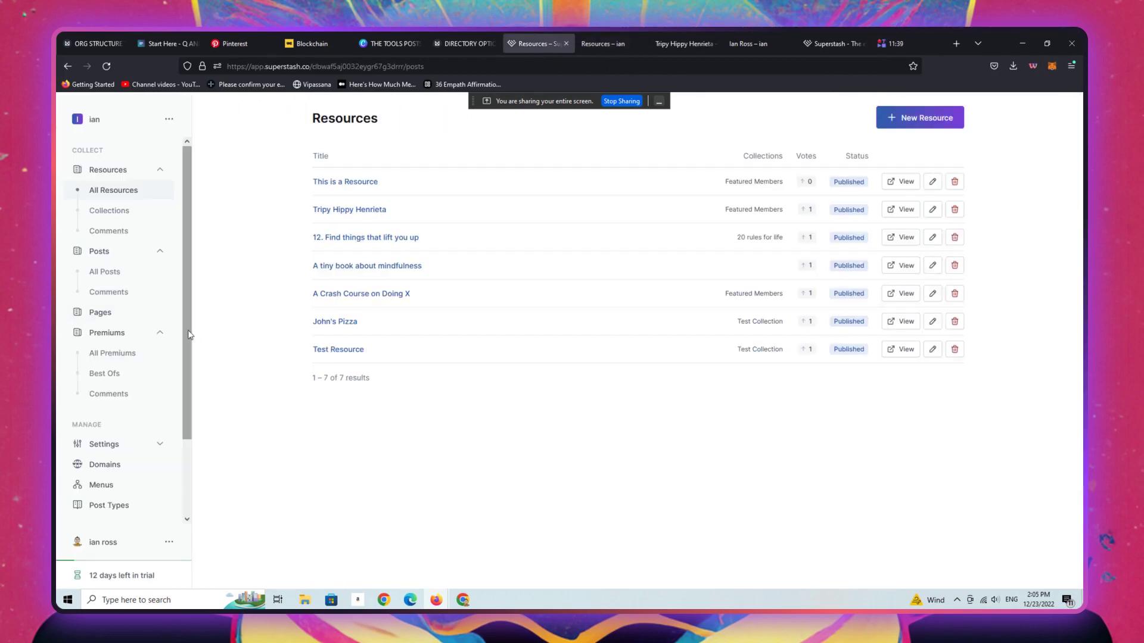
pyautogui.moveTo(189, 411); pyautogui.dragTo(189, 235)
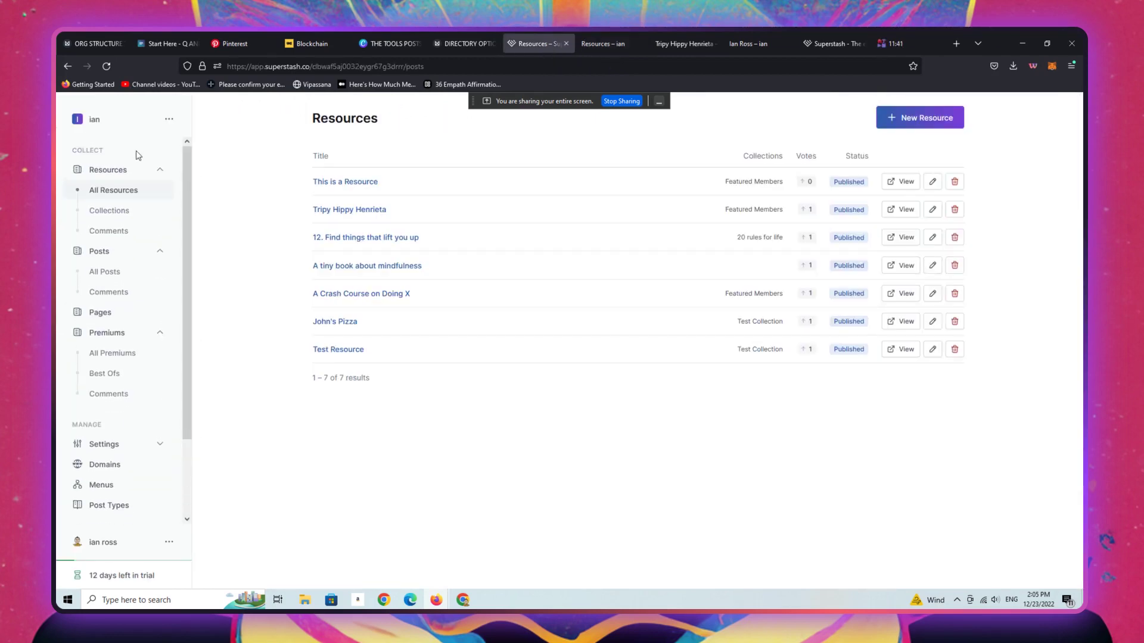
pyautogui.click(122, 121)
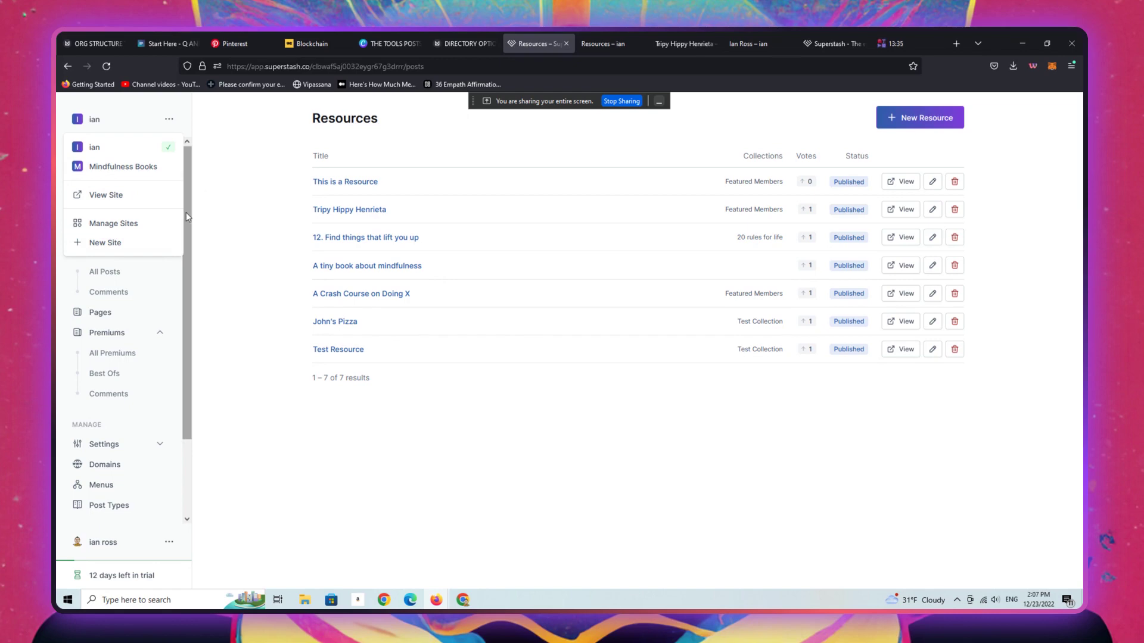
pyautogui.moveTo(186, 212); pyautogui.dragTo(211, 359)
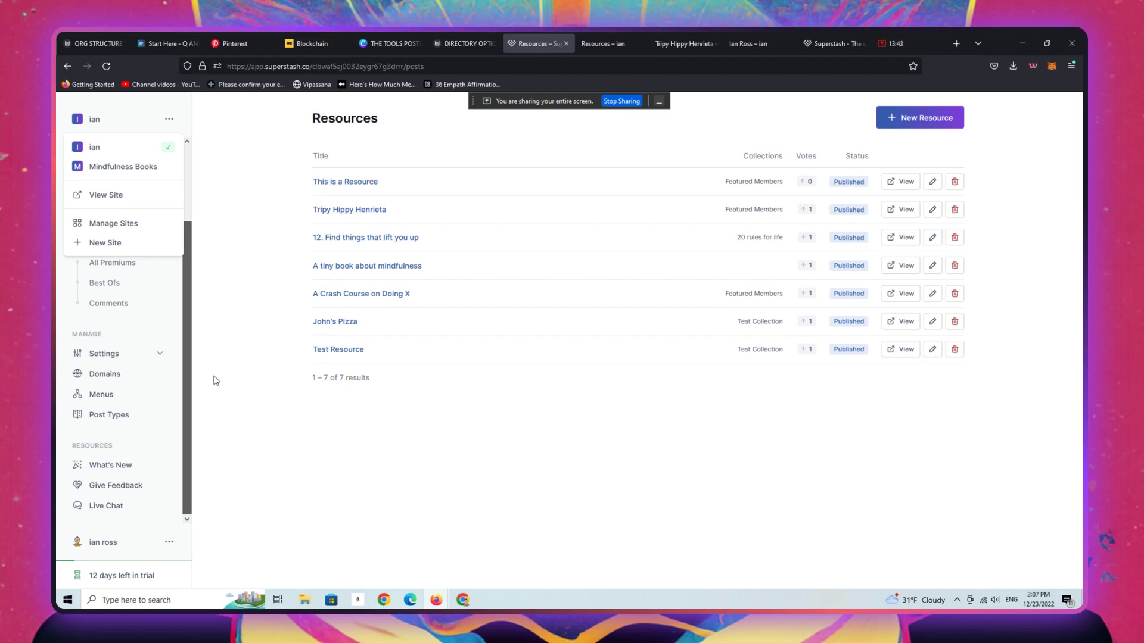
pyautogui.moveTo(215, 380); pyautogui.dragTo(219, 202)
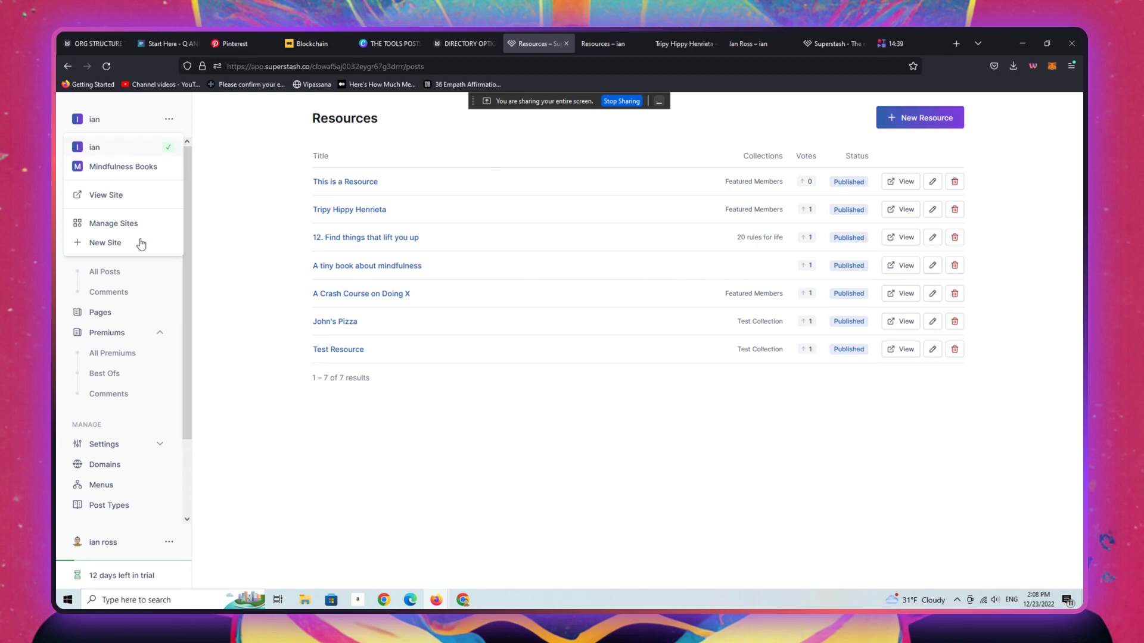
pyautogui.scroll(-2, 191, 298)
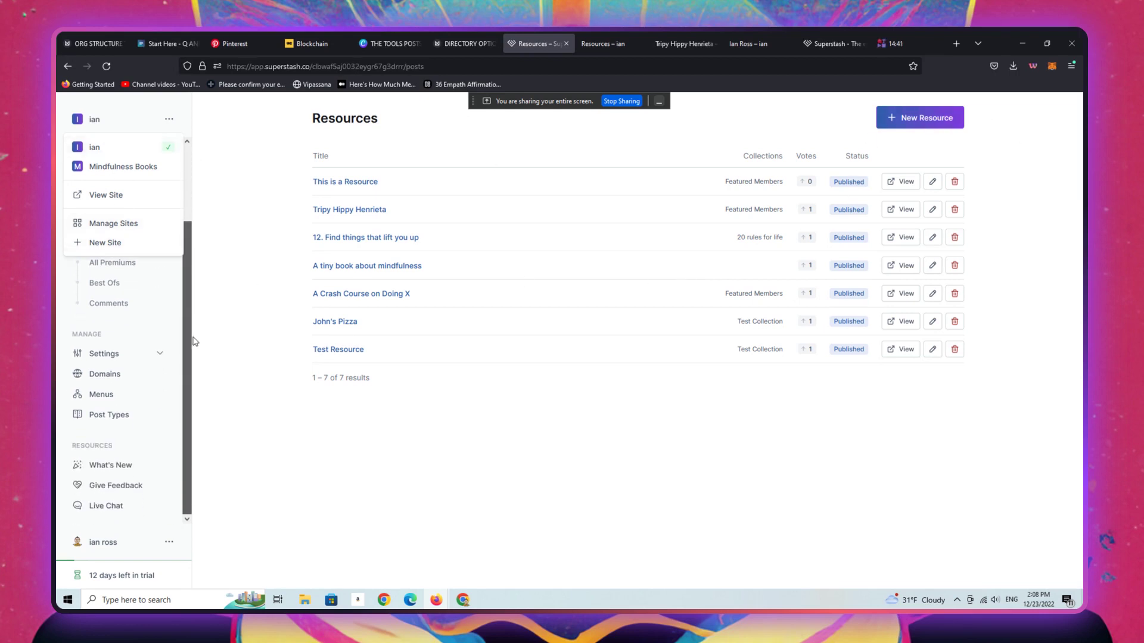
pyautogui.scroll(2, 190, 208)
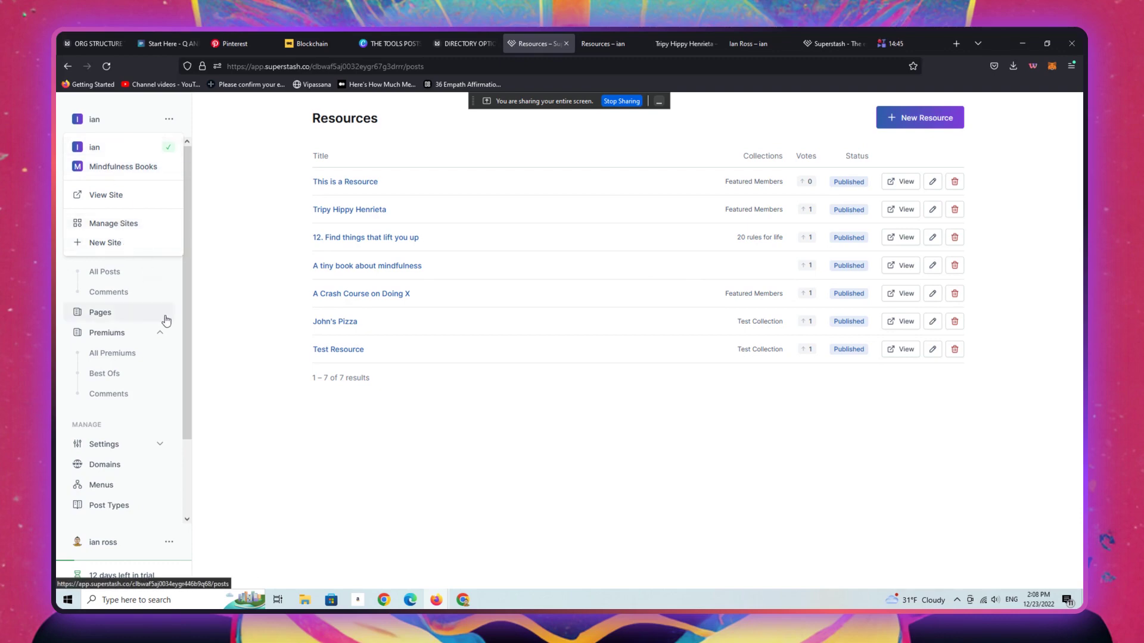
# - Open the admin Collections list showing 20 rules for life, Featured Members and Test Collection
pyautogui.click(111, 329)
pyautogui.click(114, 313)
pyautogui.click(120, 211)
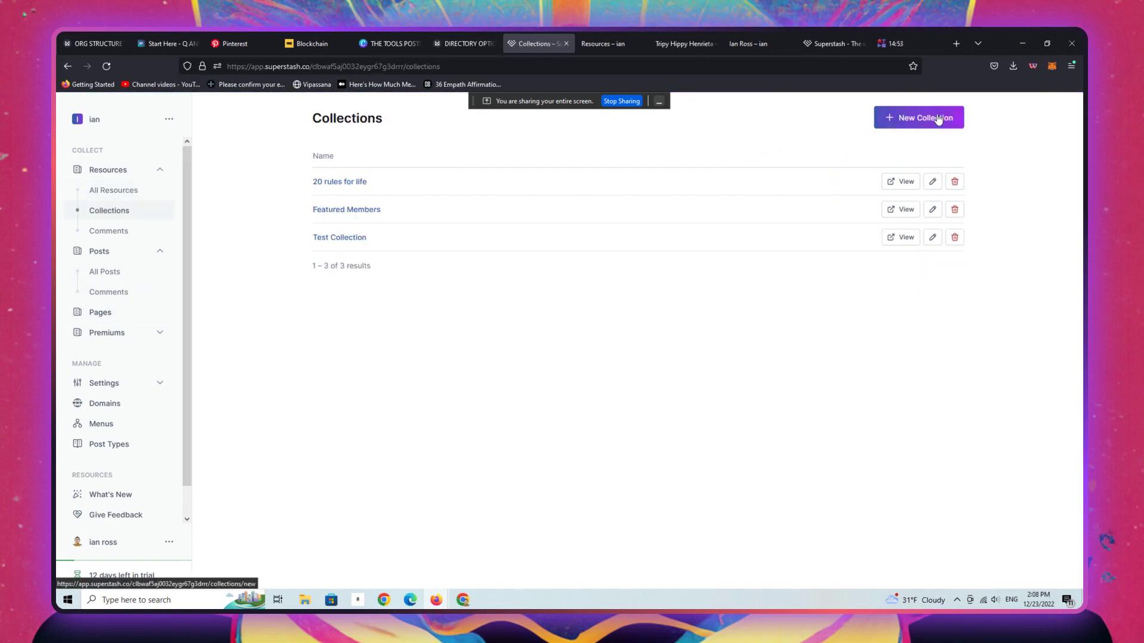
# - Bring up the empty New Collection form and look through its fields
pyautogui.click(938, 119)
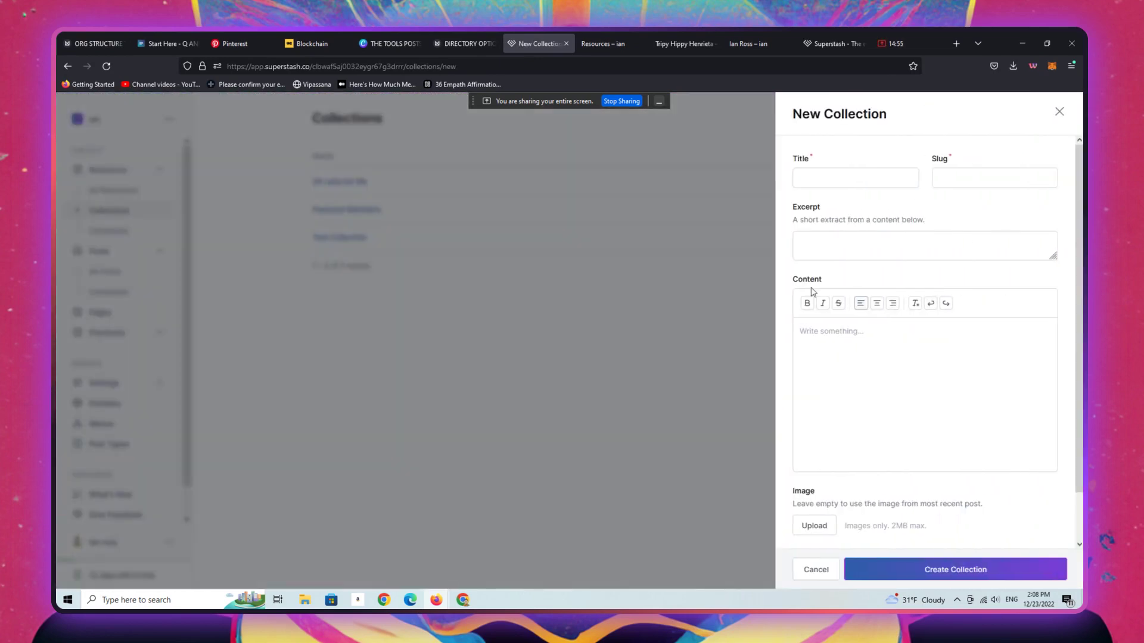
pyautogui.scroll(-2, 1073, 484)
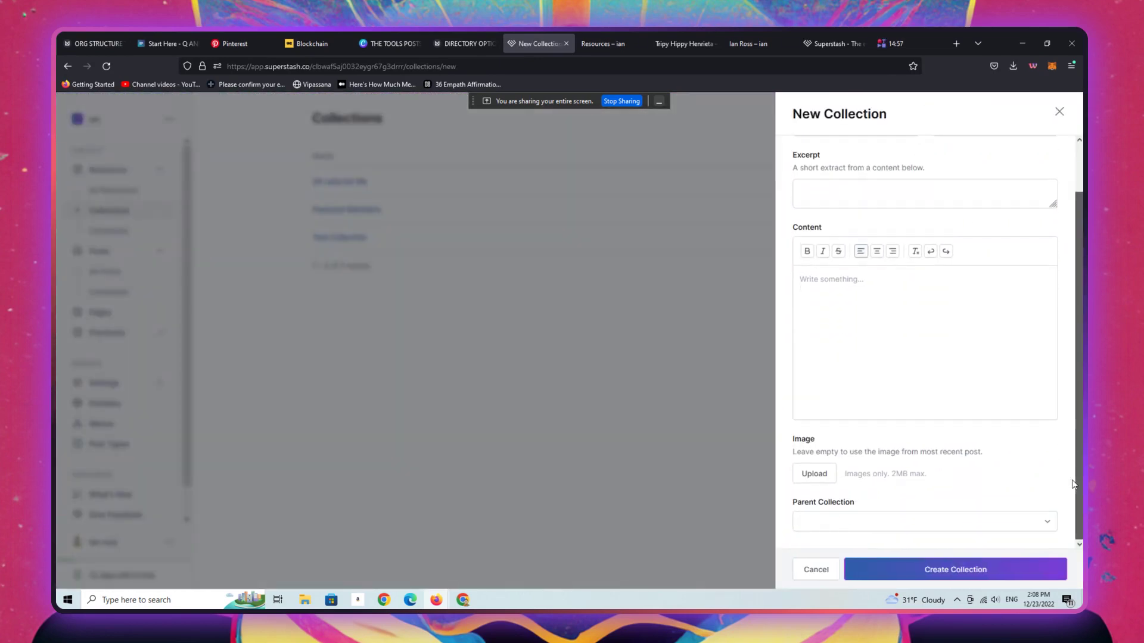
pyautogui.scroll(3, 1073, 484)
pyautogui.scroll(-3, 1076, 428)
pyautogui.scroll(2, 1076, 441)
pyautogui.scroll(-2, 1076, 441)
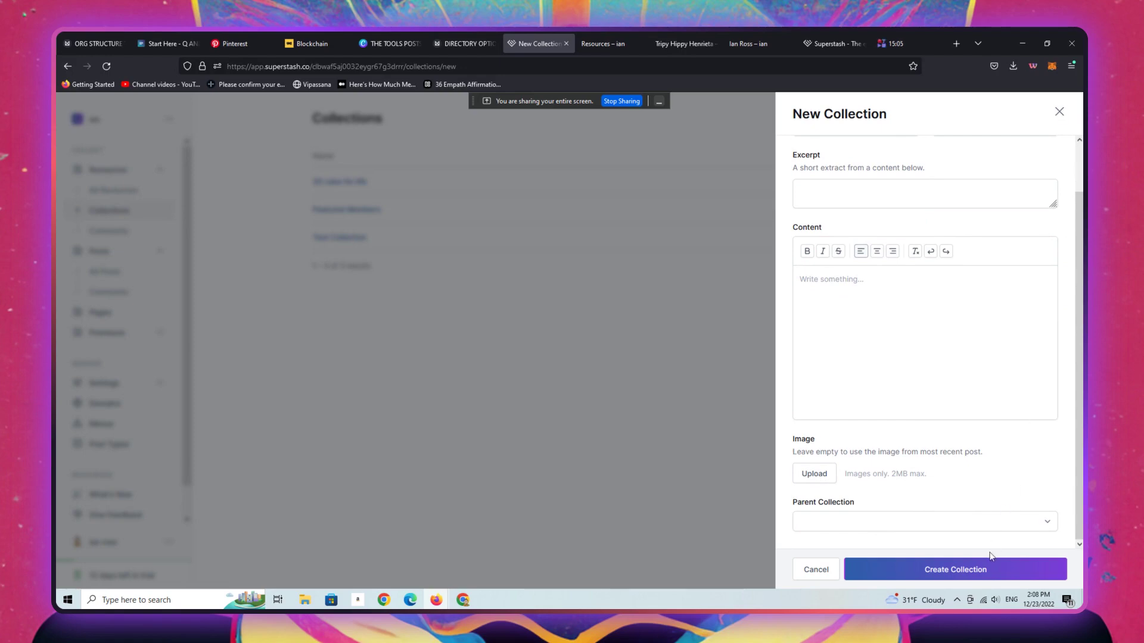
pyautogui.click(1058, 112)
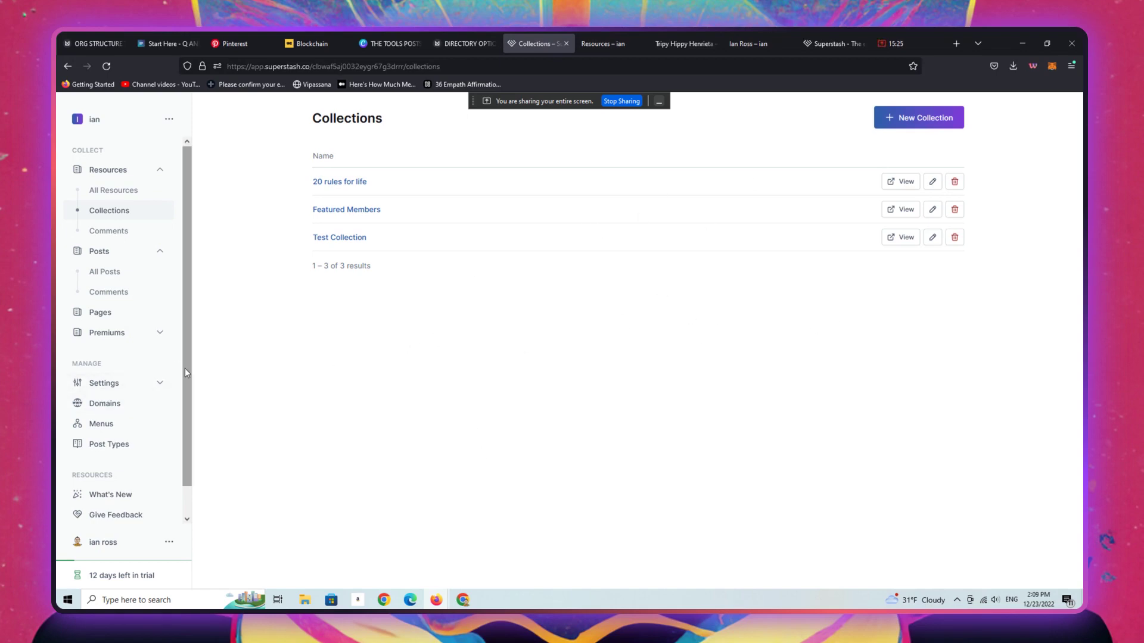
pyautogui.moveTo(185, 368); pyautogui.dragTo(192, 229)
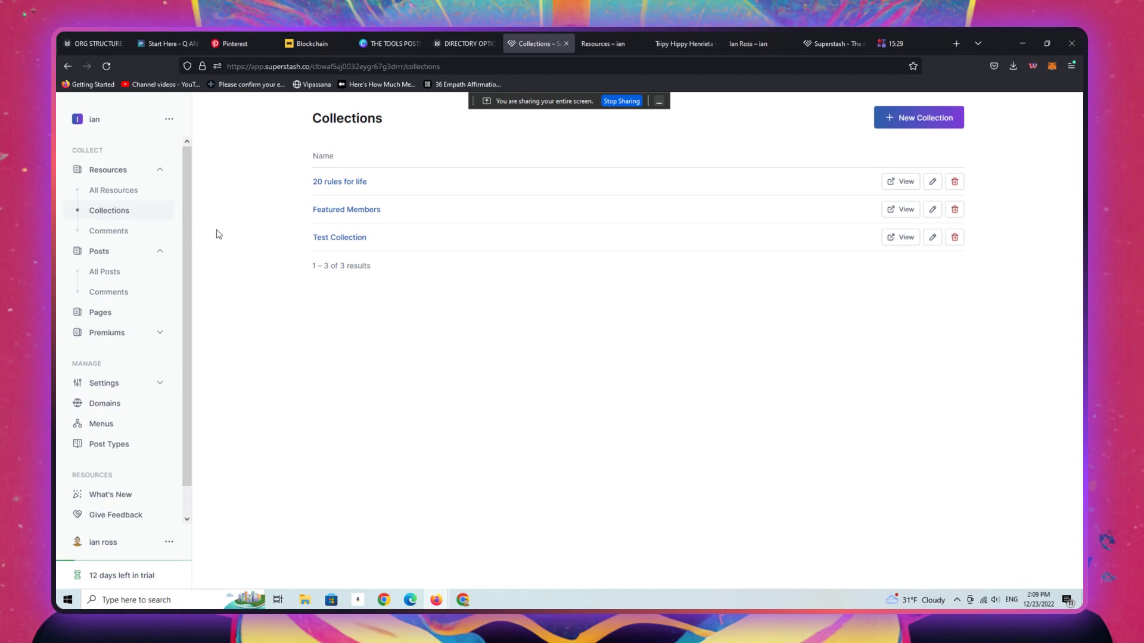